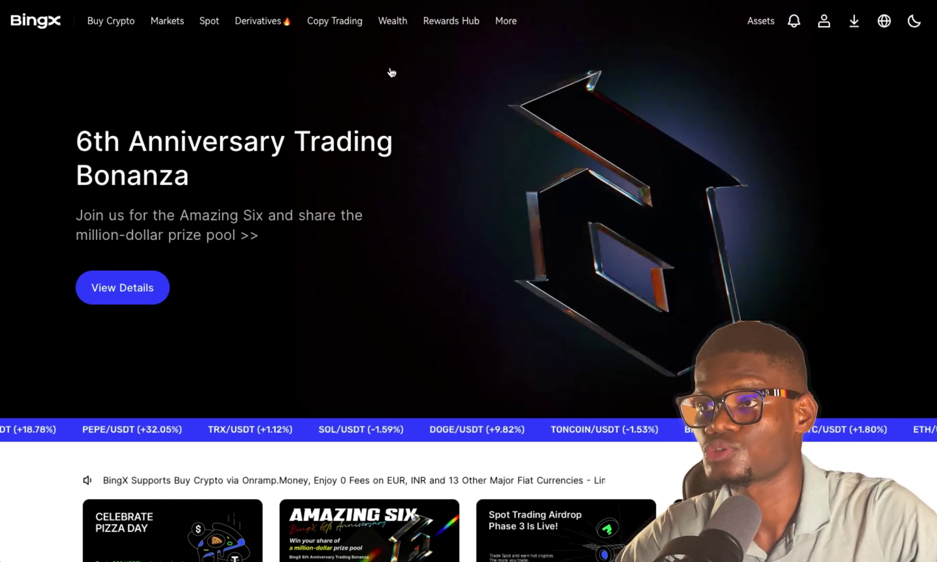
Open the Grid Trading page from the Wealth section and view the available grid types.
{"action": "mouse_move", "coordinate": [388, 31]}
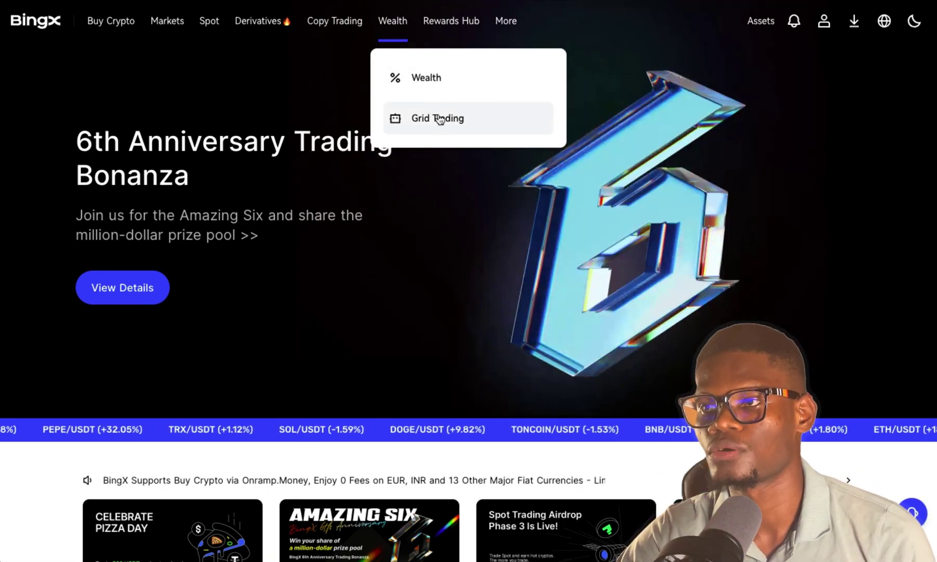
{"action": "left_click", "coordinate": [439, 118]}
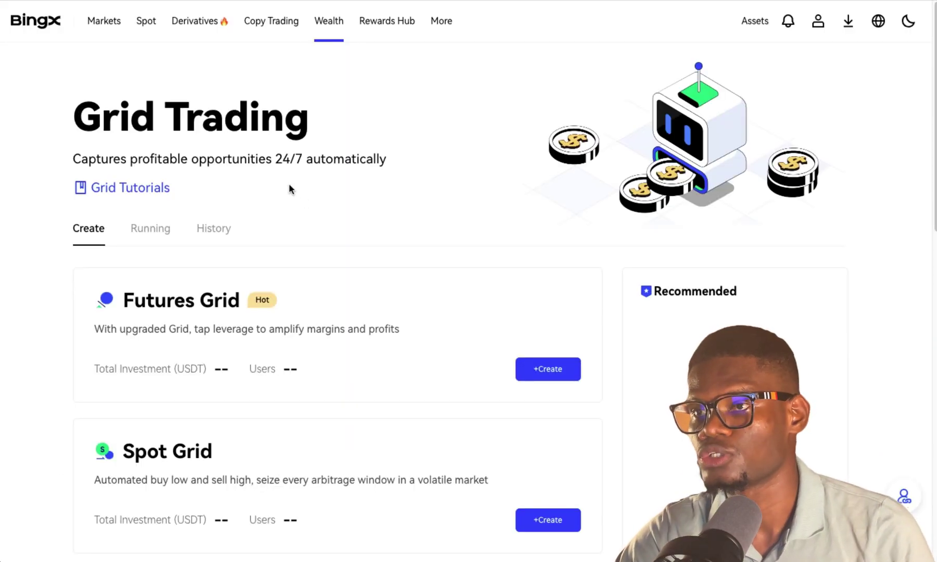
{"action": "scroll", "coordinate": [319, 156], "scroll_direction": "down", "scroll_amount": 4}
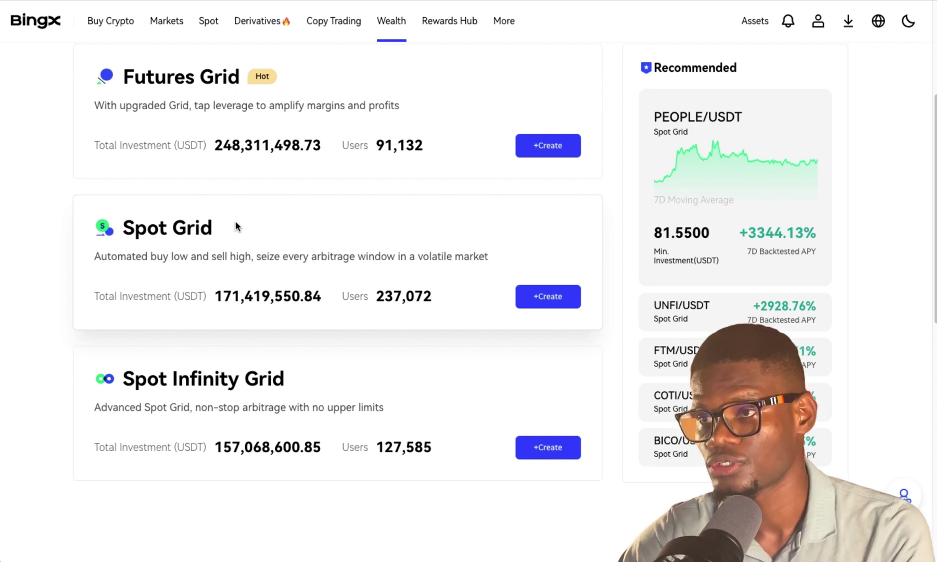
{"action": "scroll", "coordinate": [26, 289], "scroll_direction": "up", "scroll_amount": 1}
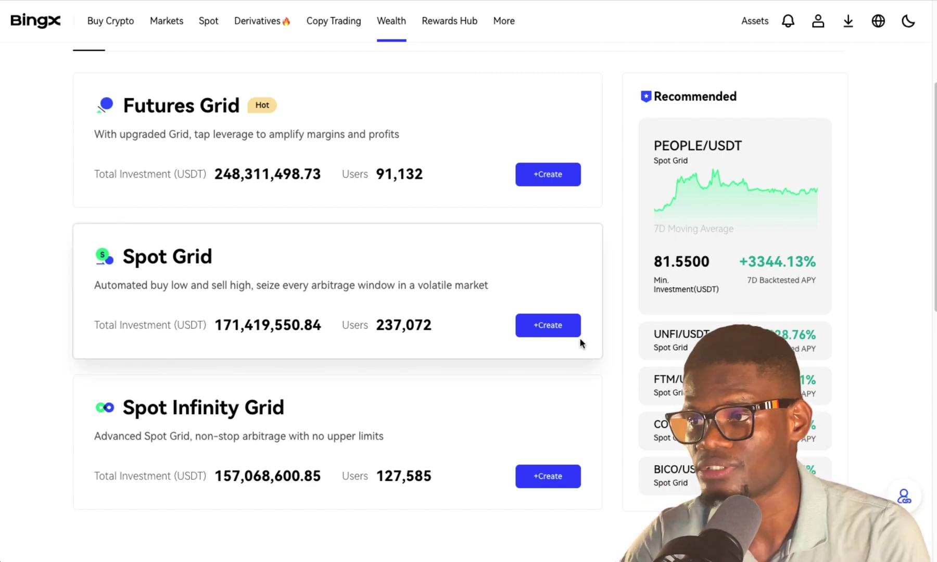
Start creating a Spot Grid and accept the grid trading risk notice.
{"action": "left_click", "coordinate": [552, 334]}
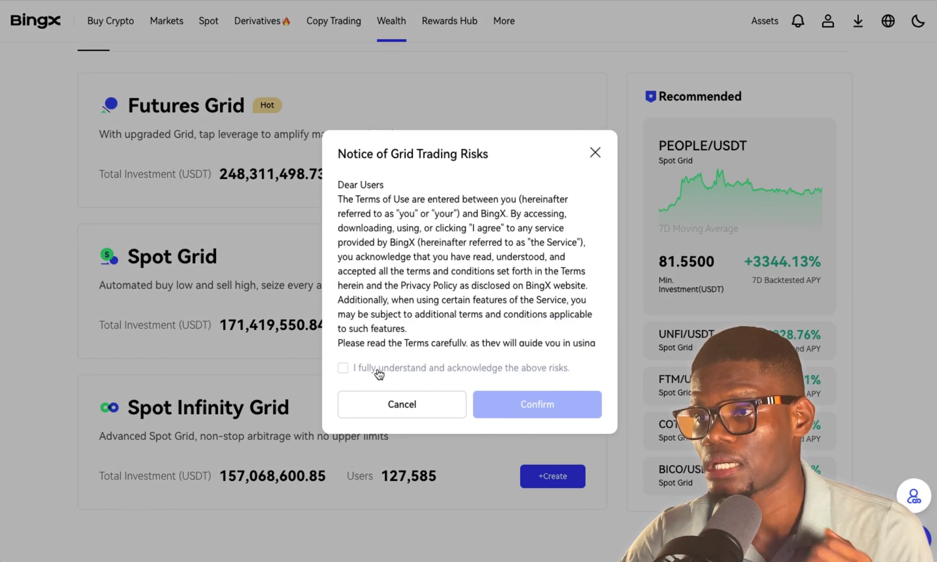
{"action": "left_click", "coordinate": [343, 368]}
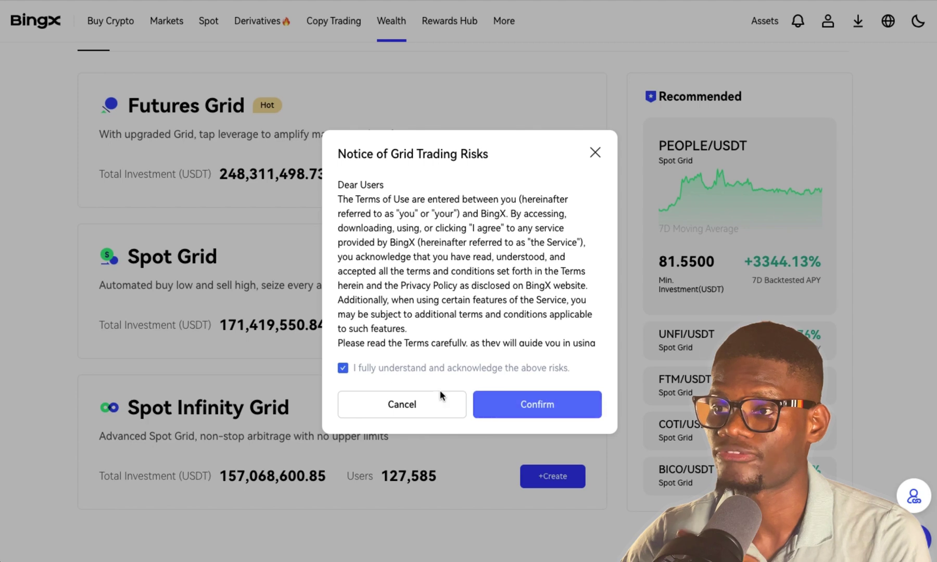
{"action": "left_click", "coordinate": [520, 405]}
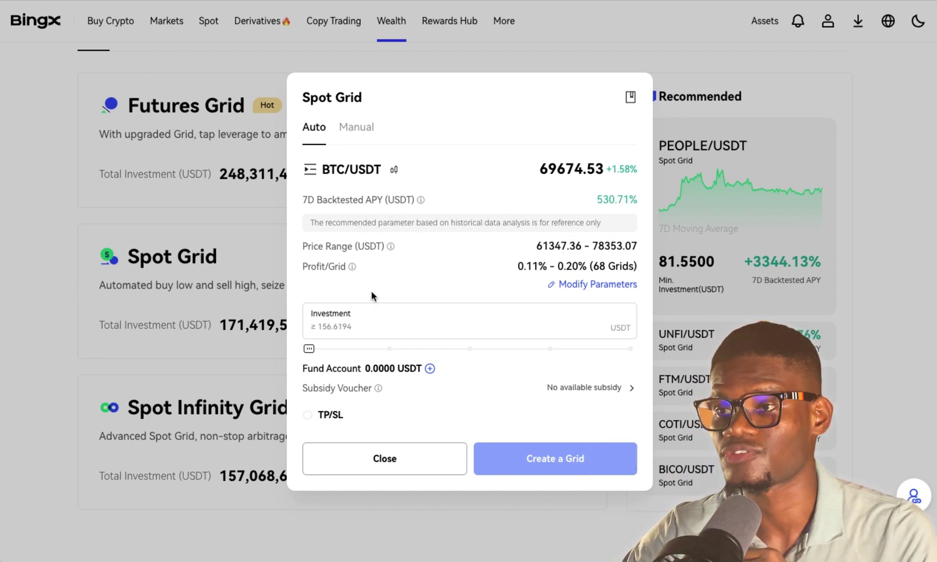
Change the Spot Grid's trading pair to DOGE/USDT.
{"action": "left_click", "coordinate": [333, 319]}
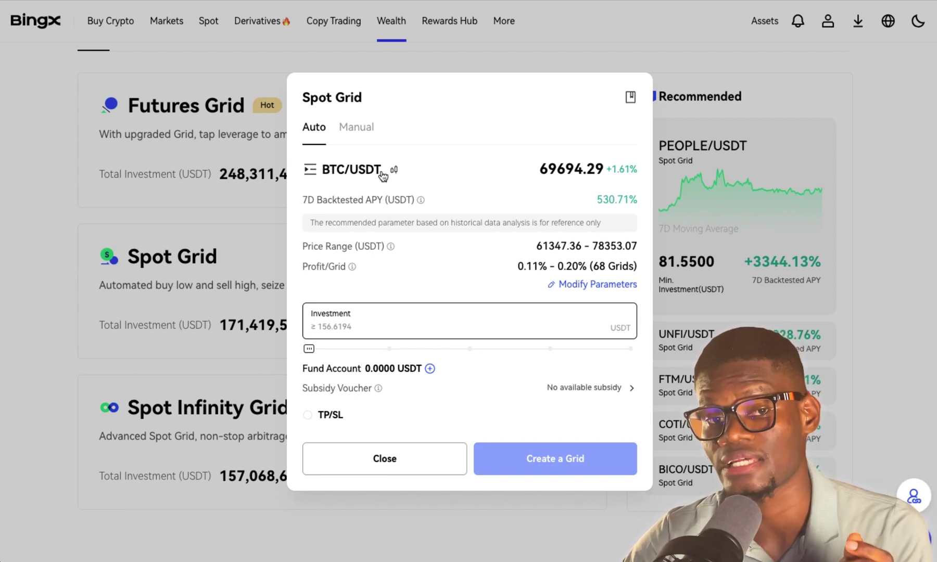
{"action": "left_click", "coordinate": [339, 172]}
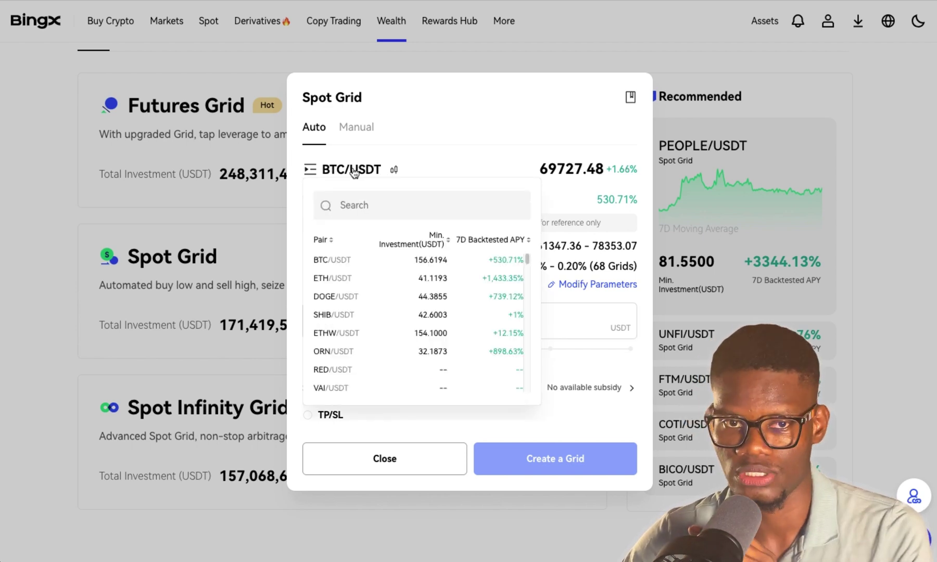
{"action": "left_click", "coordinate": [367, 205]}
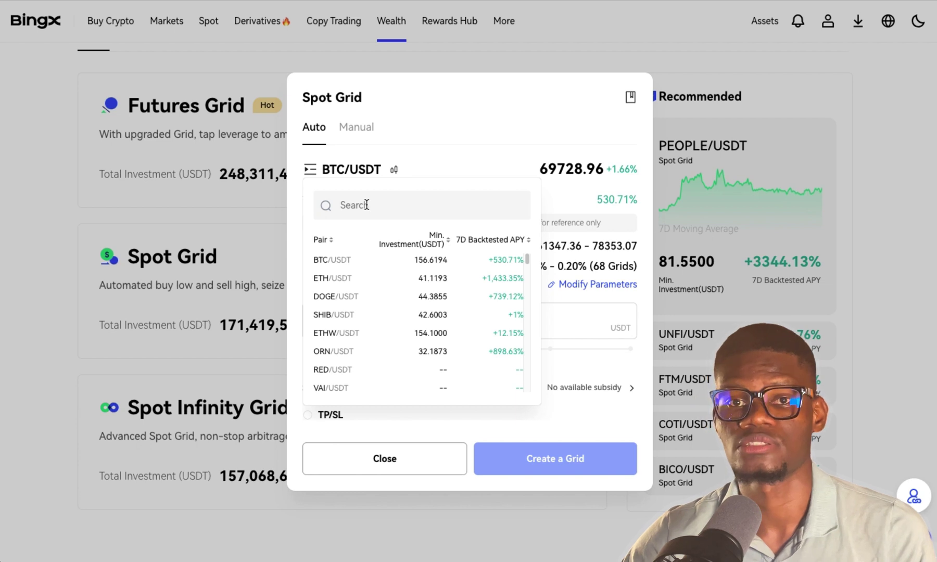
{"action": "left_click", "coordinate": [353, 301]}
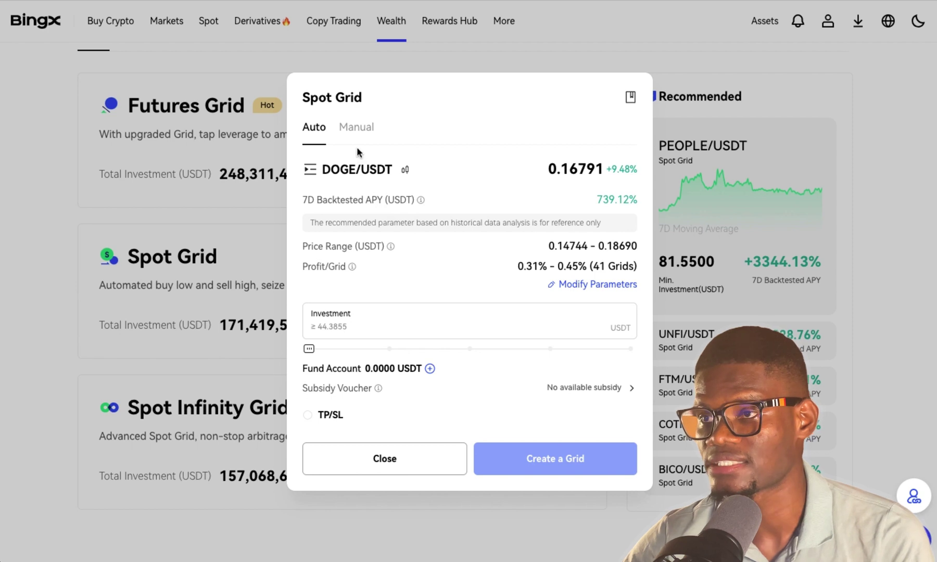
Try entering an investment of 0 USDT for the automatic DOGE/USDT grid.
{"action": "left_click", "coordinate": [391, 326]}
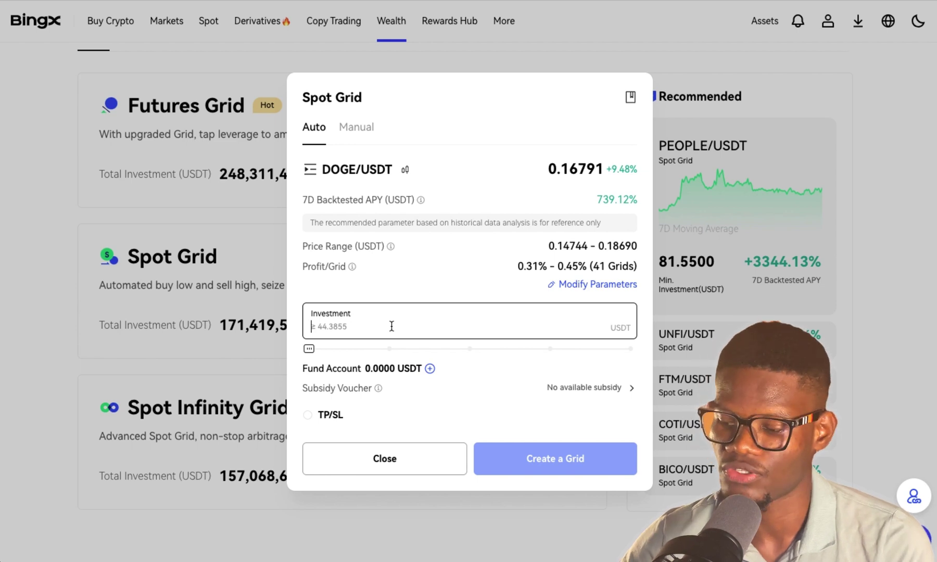
{"action": "type", "text": "00"}
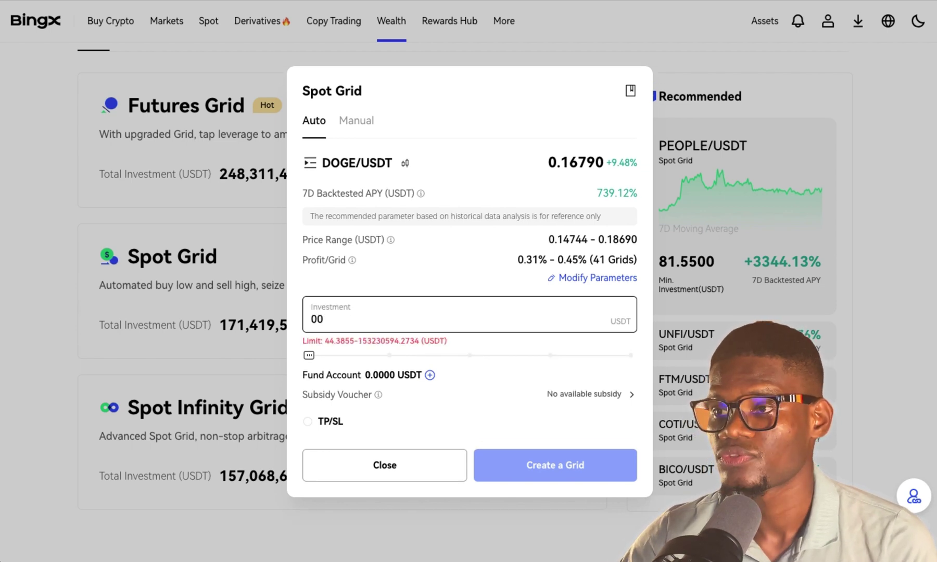
{"action": "key", "text": "BackSpace"}
{"action": "key", "text": "BackSpace"}
{"action": "type", "text": "0"}
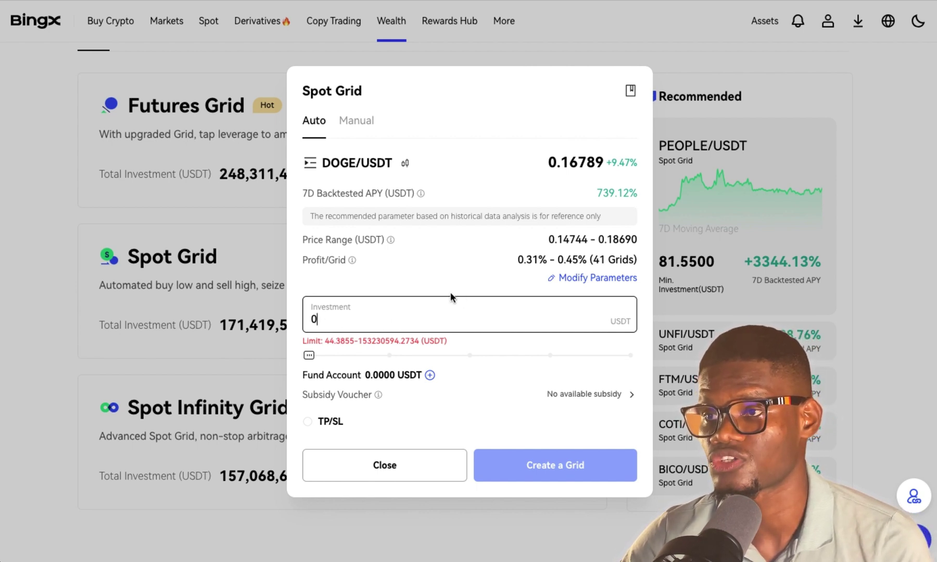
{"action": "left_click", "coordinate": [404, 289]}
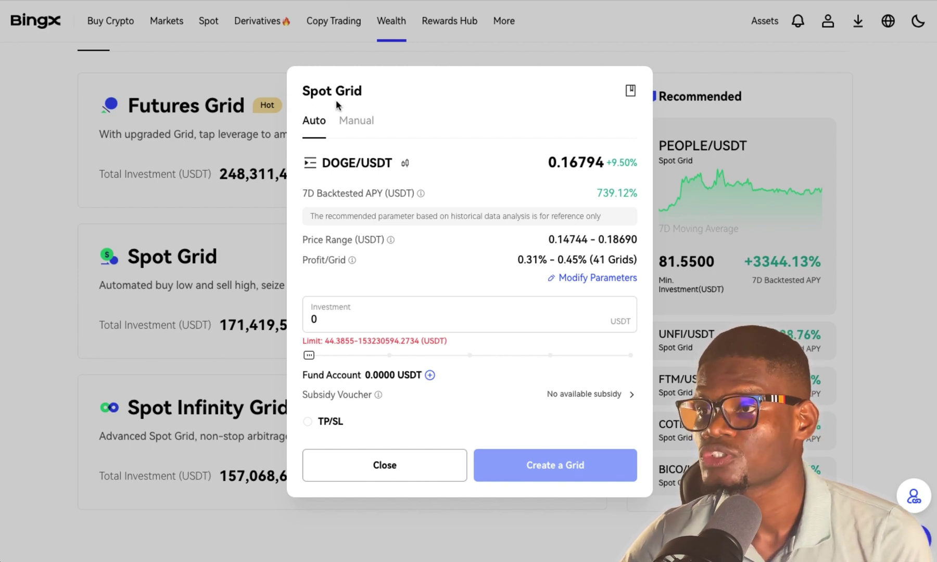
Switch the DOGE/USDT Spot Grid to manual setup and set the grid number to 30.
{"action": "left_click", "coordinate": [346, 121]}
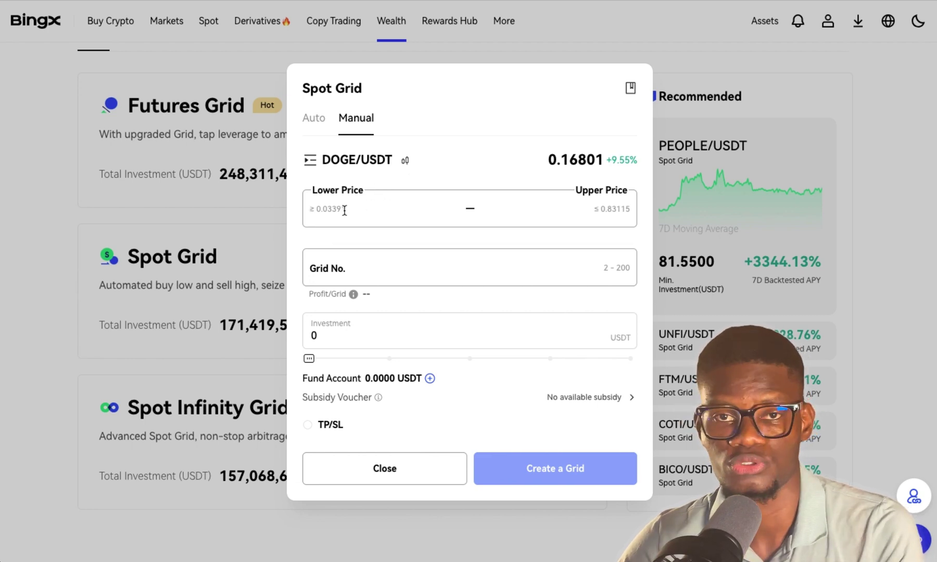
{"action": "left_click", "coordinate": [400, 271]}
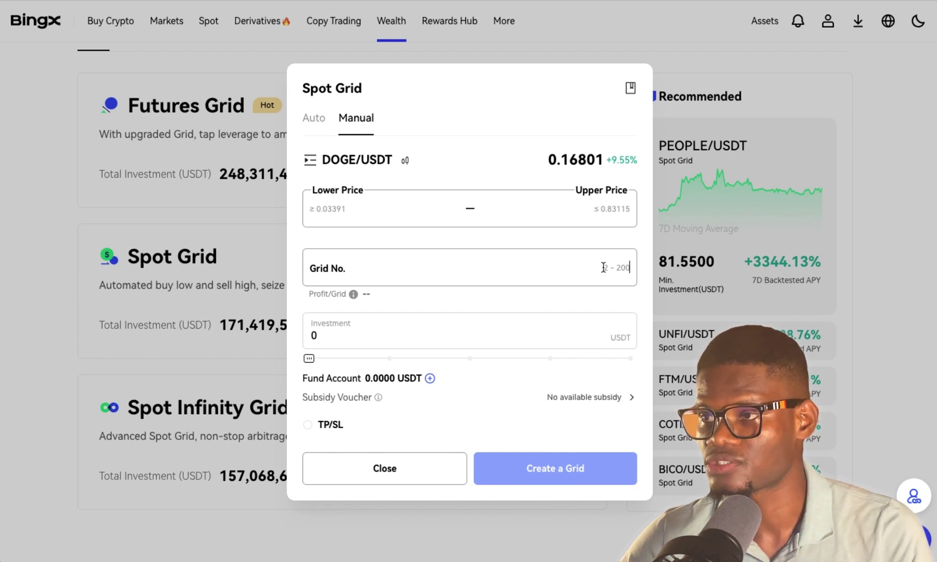
{"action": "type", "text": "3"}
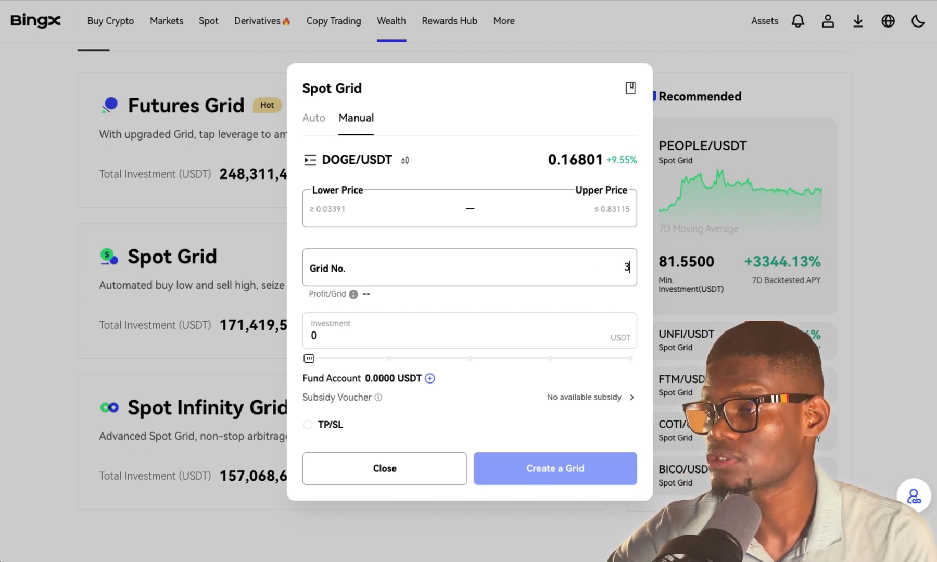
{"action": "type", "text": "0"}
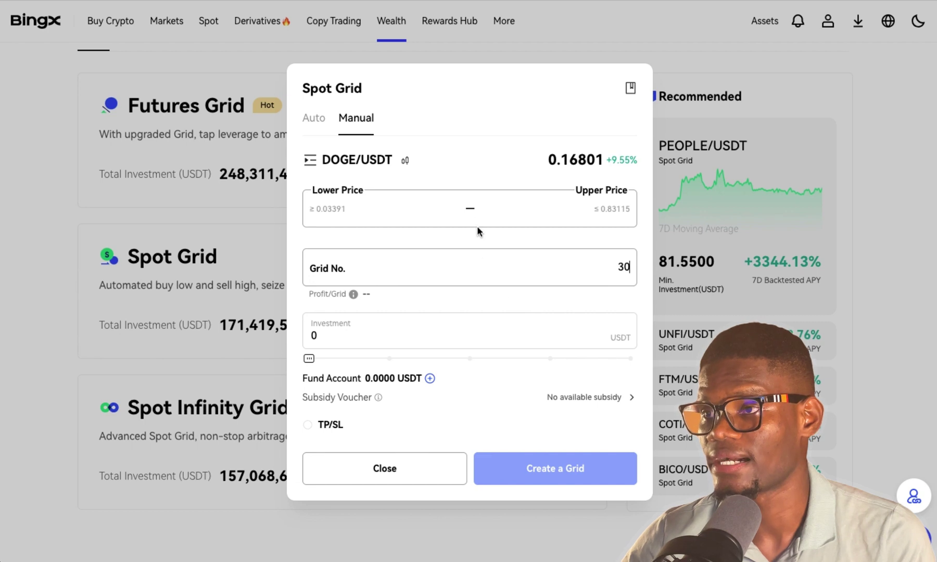
Set the Spot Grid's lower price to 0.03391.
{"action": "left_click", "coordinate": [394, 223]}
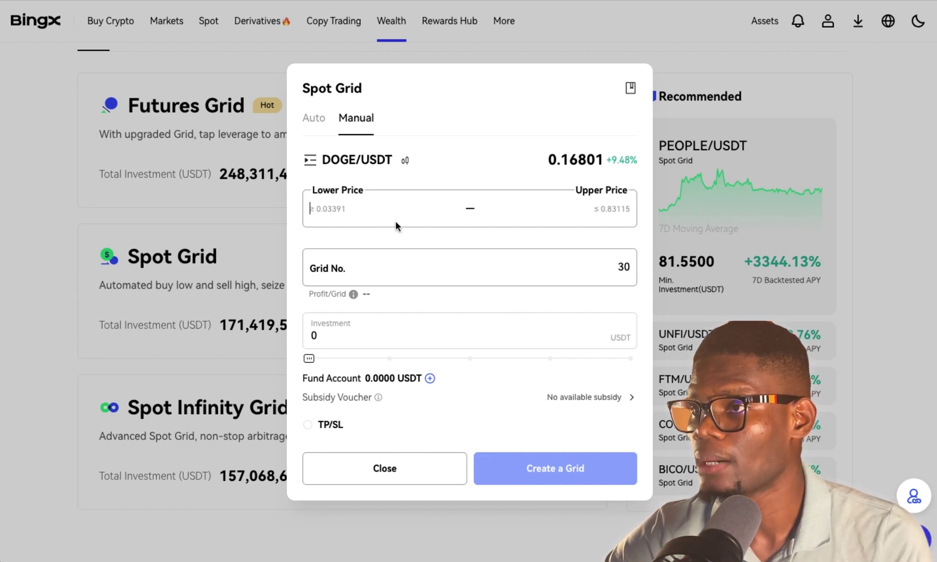
{"action": "type", "text": "0"}
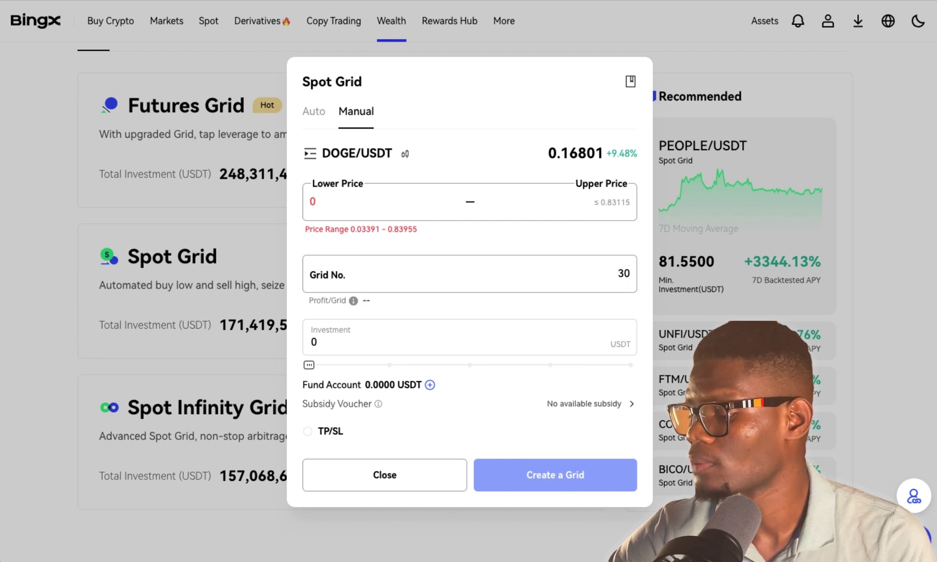
{"action": "type", "text": "03"}
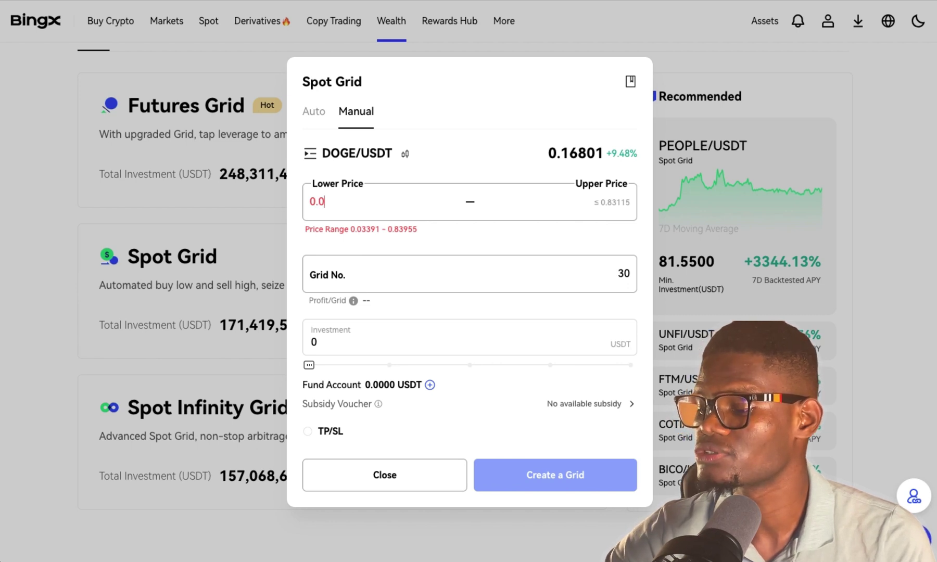
{"action": "type", "text": "391"}
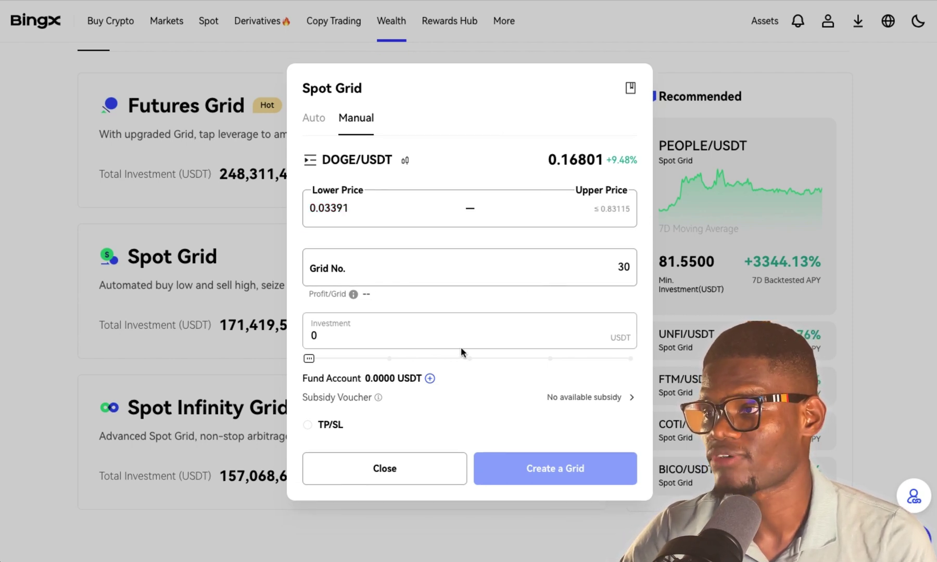
Clear the investment amount of the manual Spot Grid.
{"action": "left_click", "coordinate": [330, 337]}
{"action": "key", "text": "BackSpace"}
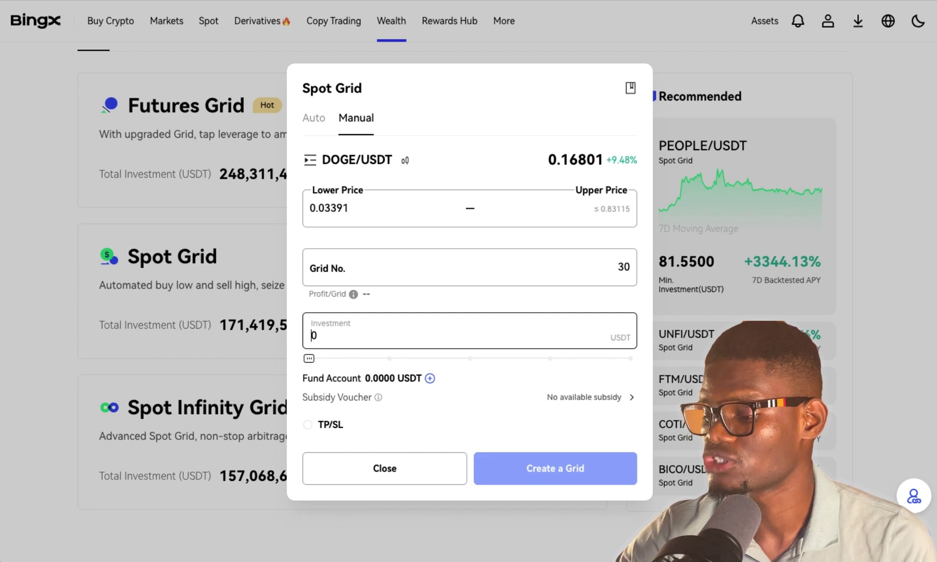
{"action": "type", "text": "0"}
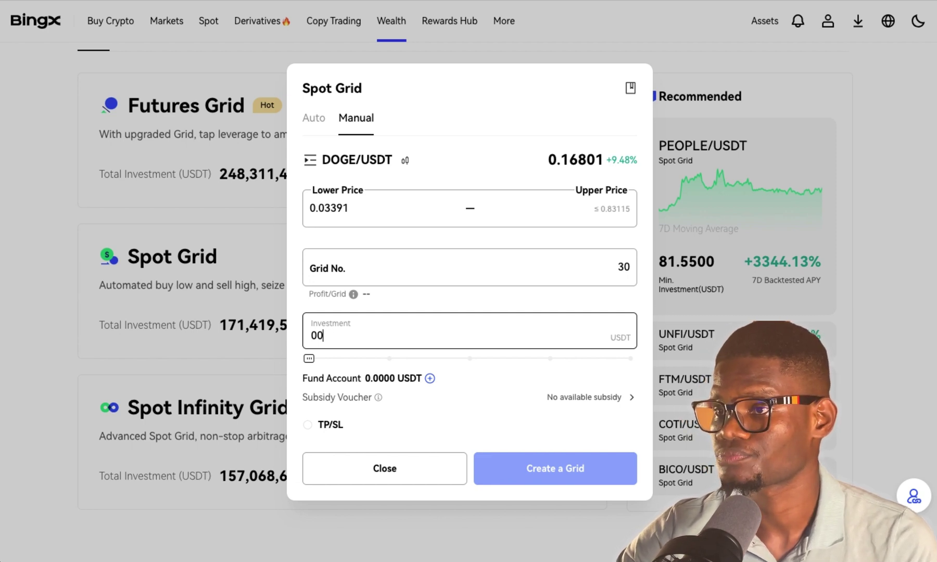
{"action": "key", "text": "BackSpace"}
{"action": "key", "text": "BackSpace"}
{"action": "left_click", "coordinate": [465, 297]}
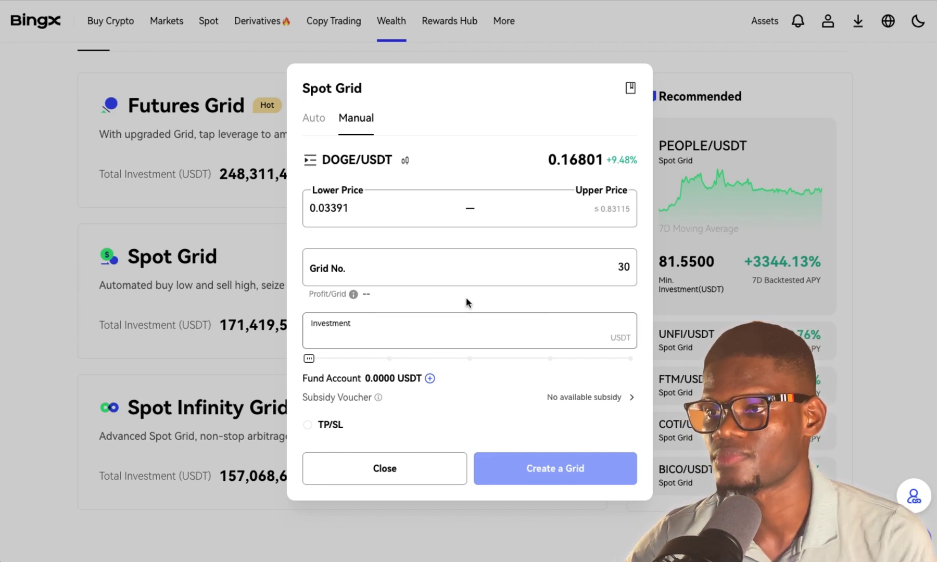
Set the Spot Grid's upper price to 0.83.
{"action": "left_click", "coordinate": [600, 209]}
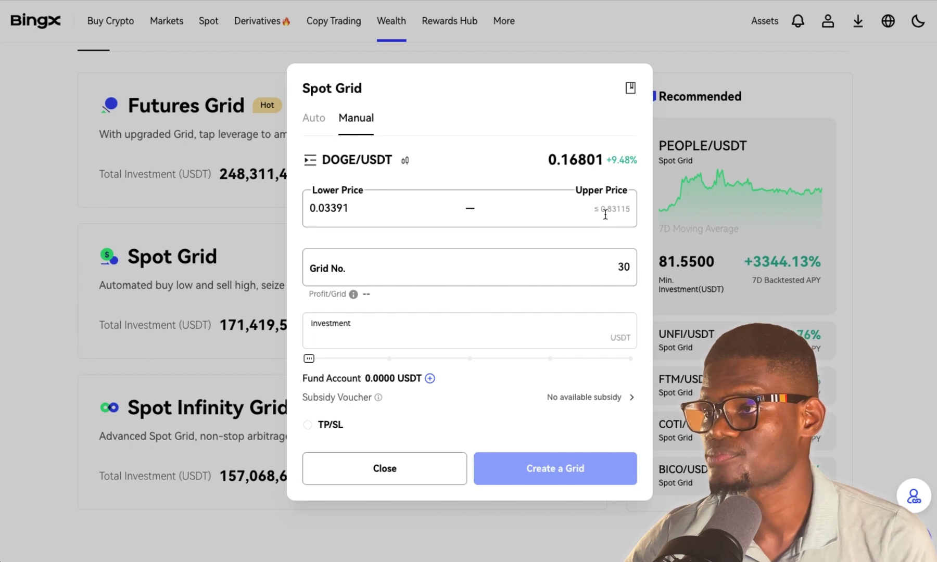
{"action": "type", "text": "0"}
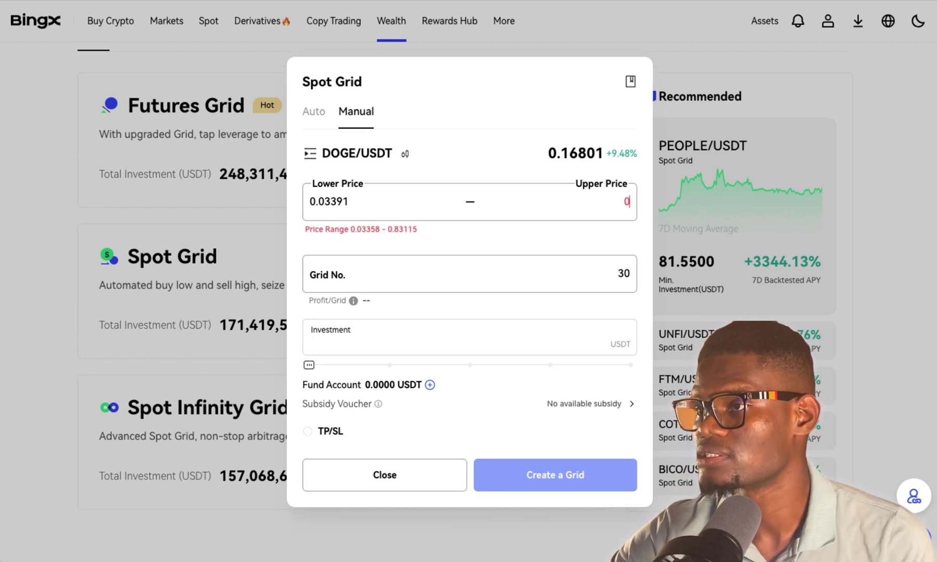
{"action": "type", "text": "."}
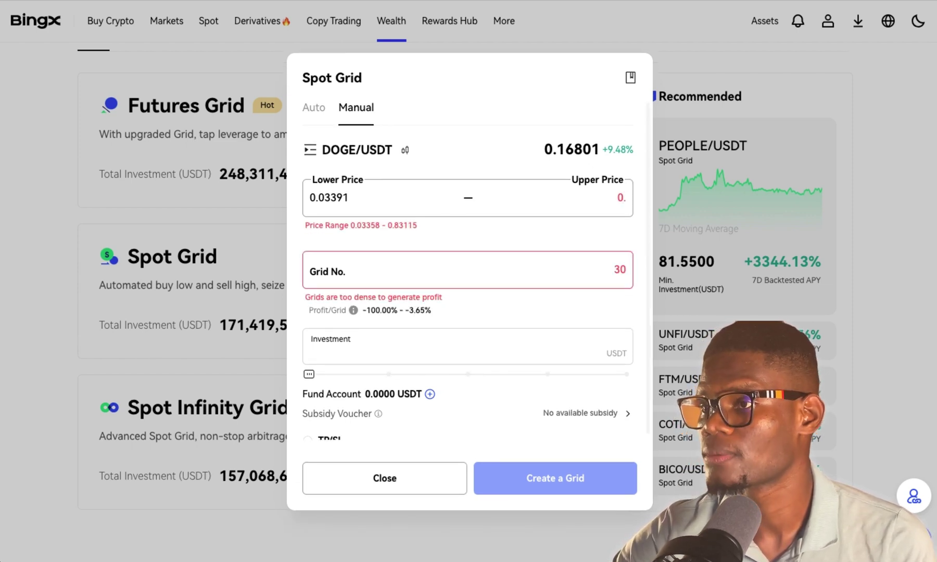
{"action": "type", "text": "83"}
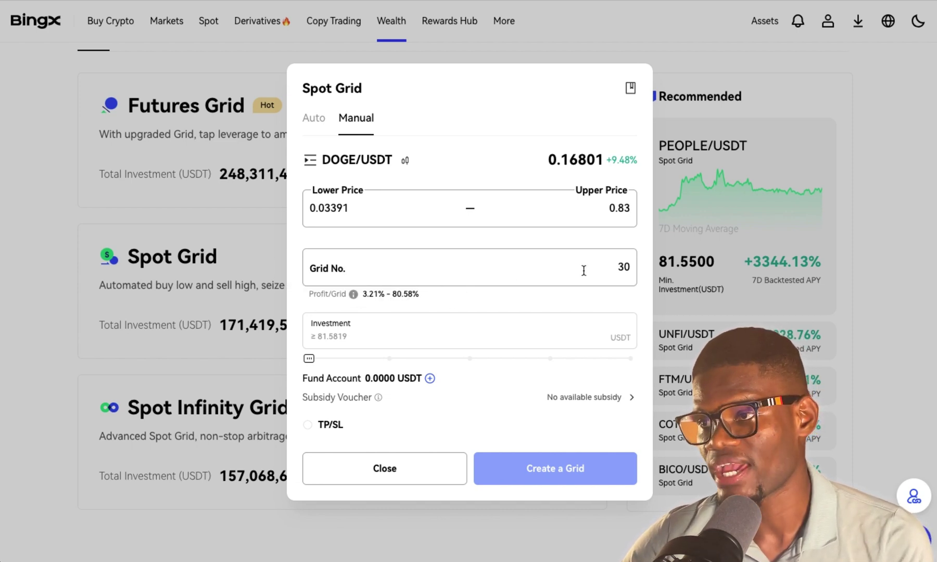
Change the manual Spot Grid's grid number to 70 and then to 90.
{"action": "left_click", "coordinate": [624, 267]}
{"action": "key", "text": "BackSpace"}
{"action": "key", "text": "BackSpace"}
{"action": "type", "text": "70"}
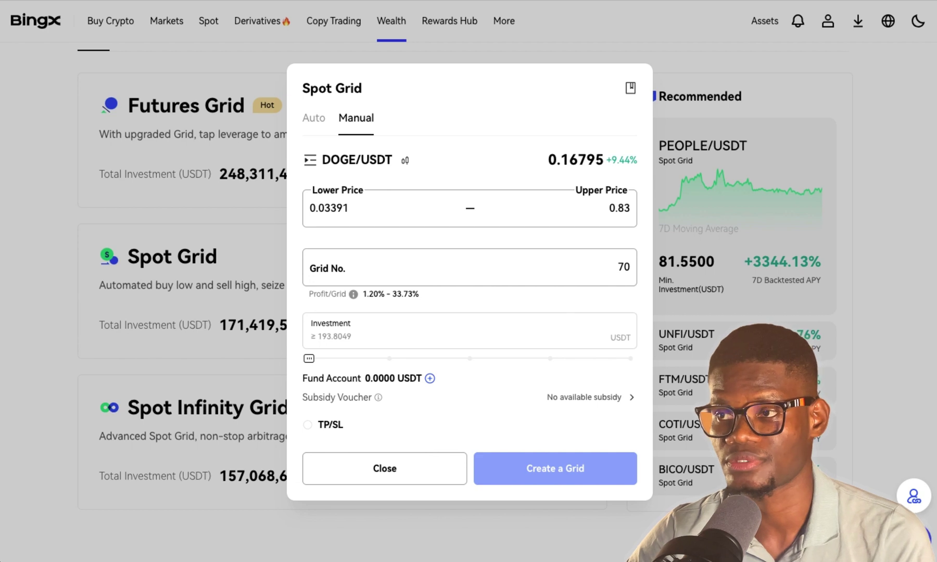
{"action": "key", "text": "BackSpace"}
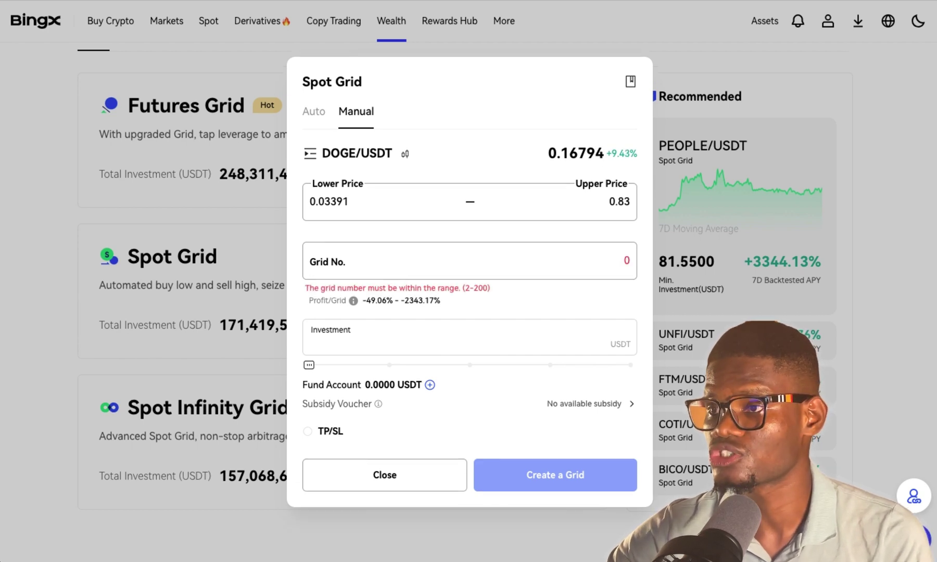
{"action": "type", "text": "9"}
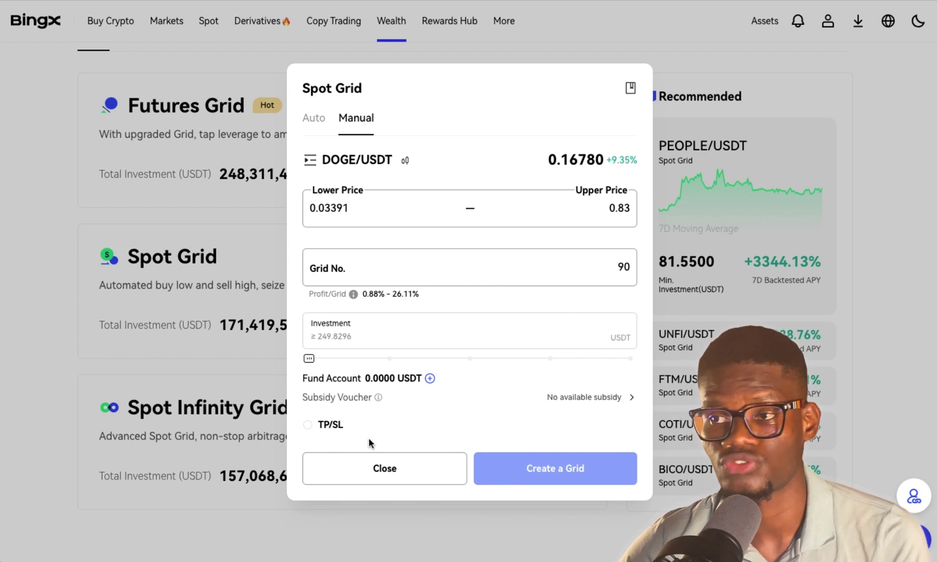
Close the Spot Grid setup without creating it and open the creation form for a Futures Grid.
{"action": "left_click", "coordinate": [402, 478]}
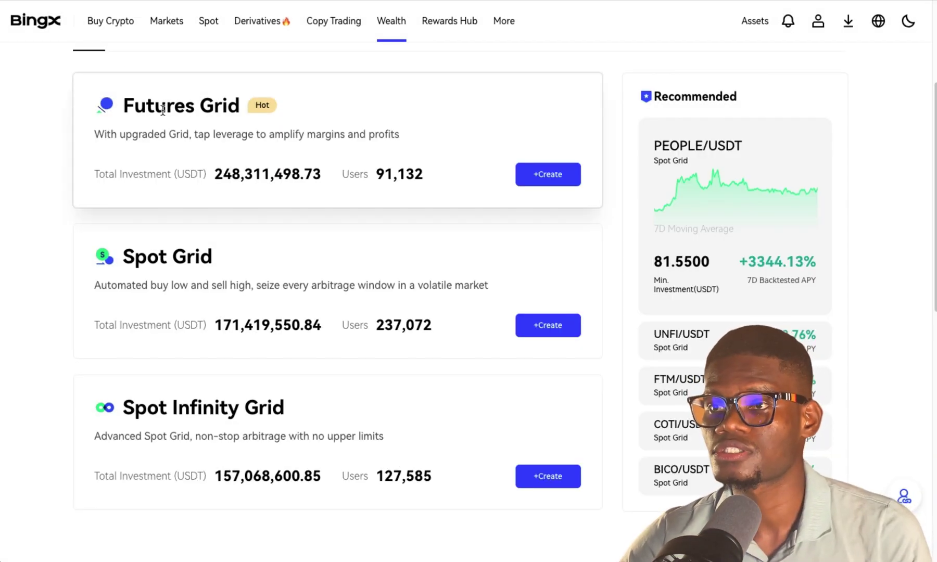
{"action": "left_click", "coordinate": [569, 175]}
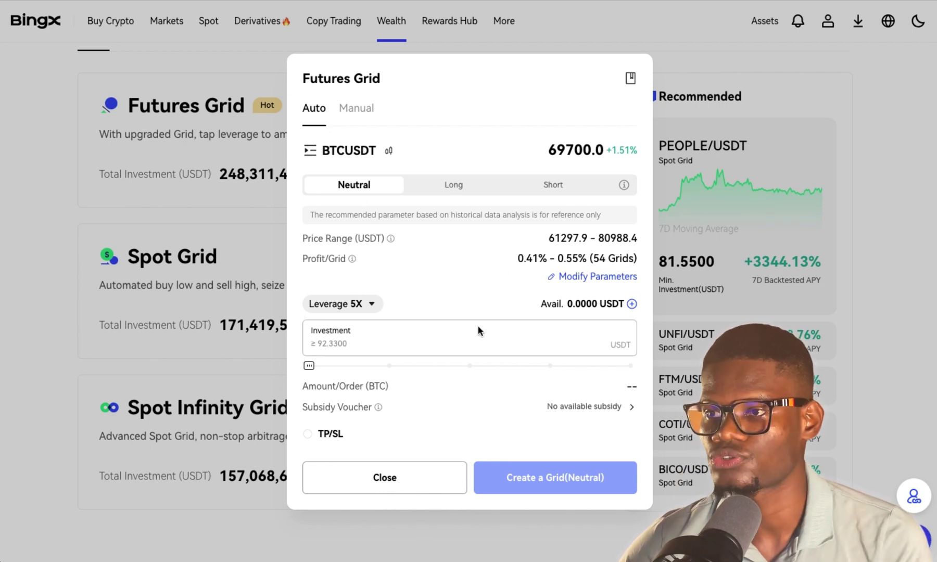
Switch the Futures Grid to manual parameters and choose the Long direction.
{"action": "left_click", "coordinate": [359, 109]}
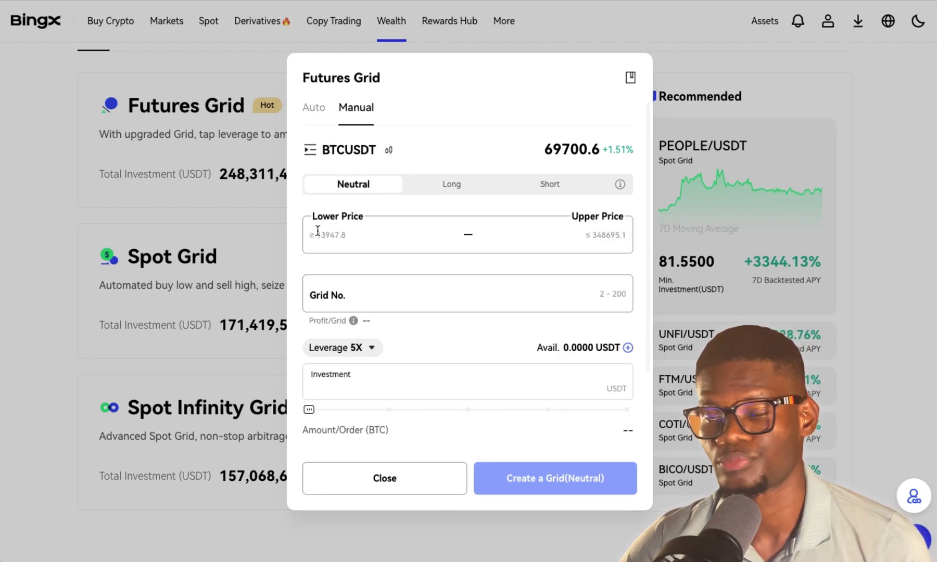
{"action": "left_click", "coordinate": [452, 189]}
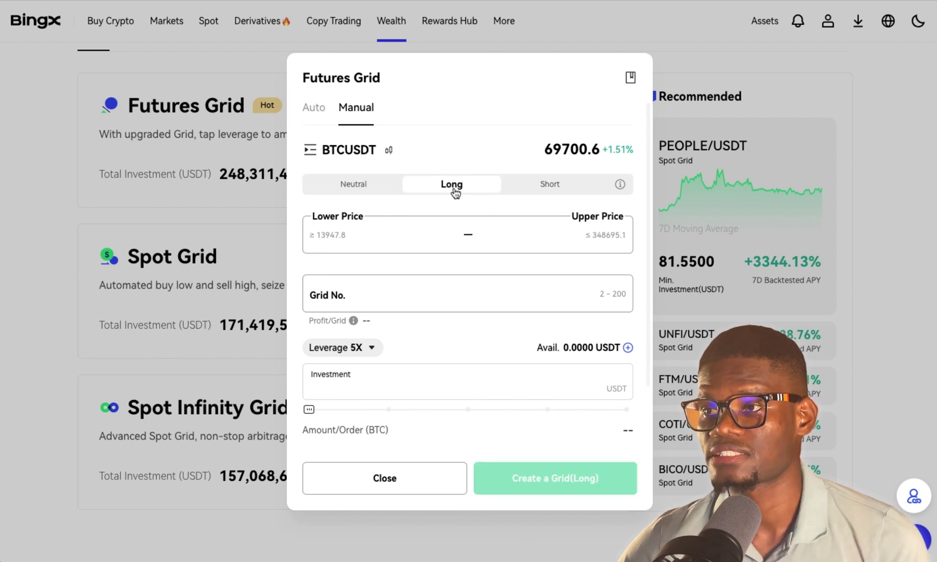
{"action": "left_click", "coordinate": [331, 239]}
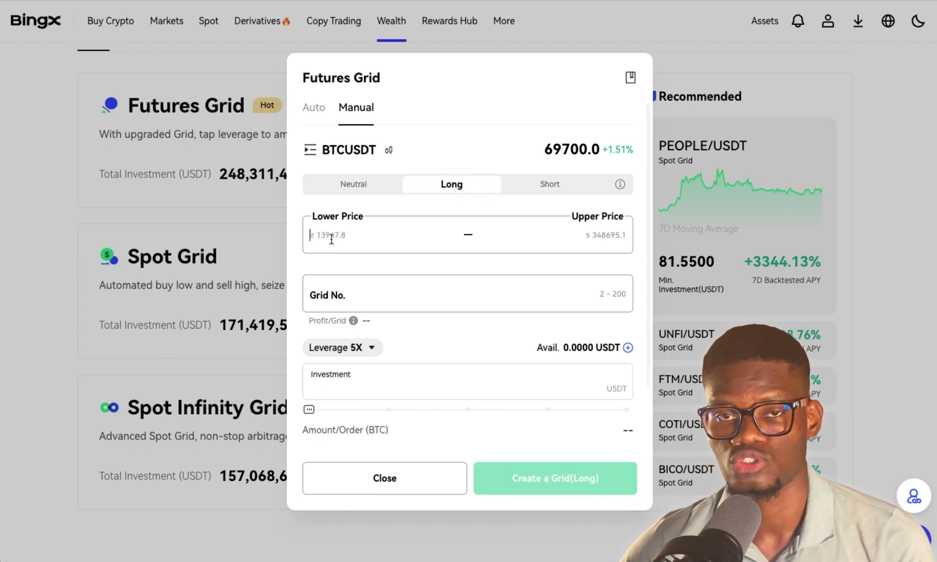
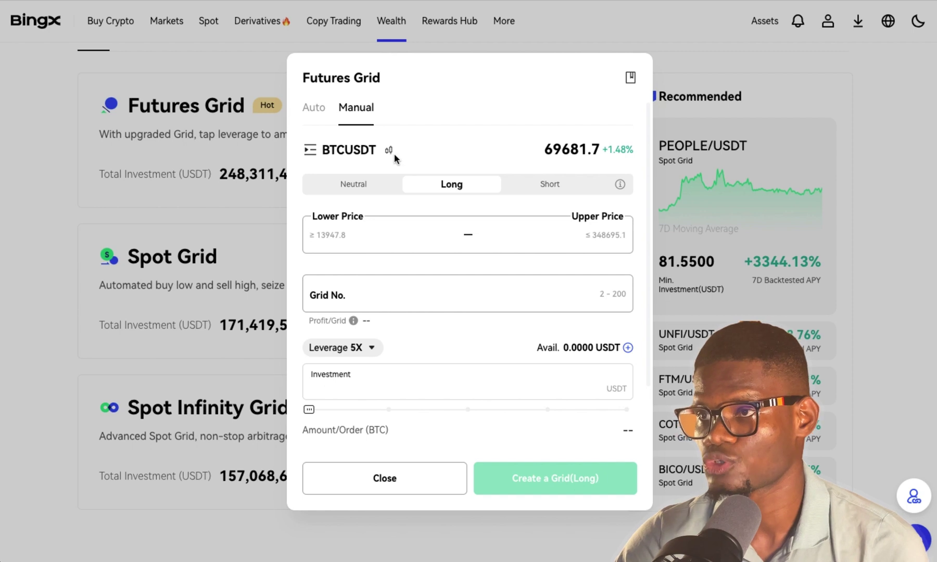
View the BTCUSDT futures chart and trading page, dismissing the introductory guide, and return to the Futures Grid form.
{"action": "left_click", "coordinate": [389, 151]}
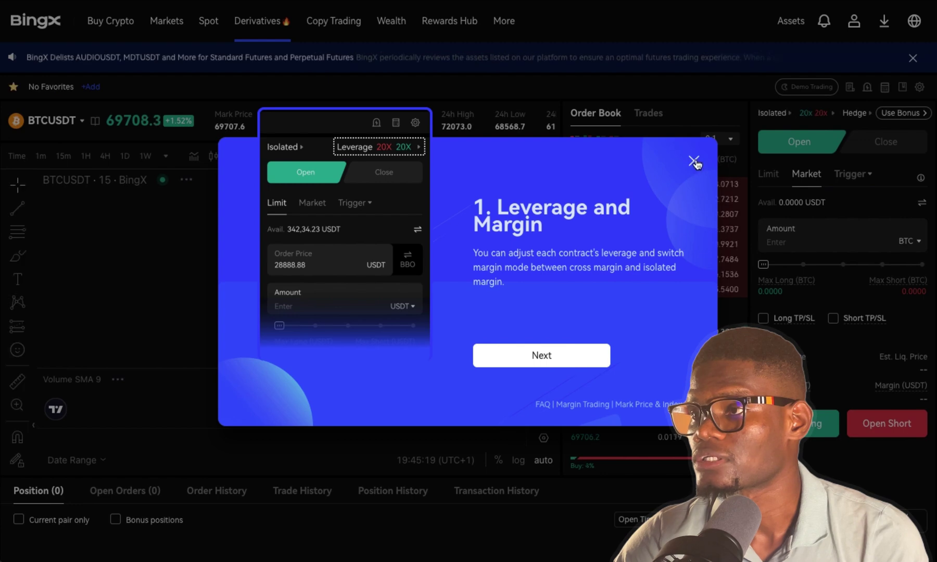
{"action": "left_click", "coordinate": [694, 161]}
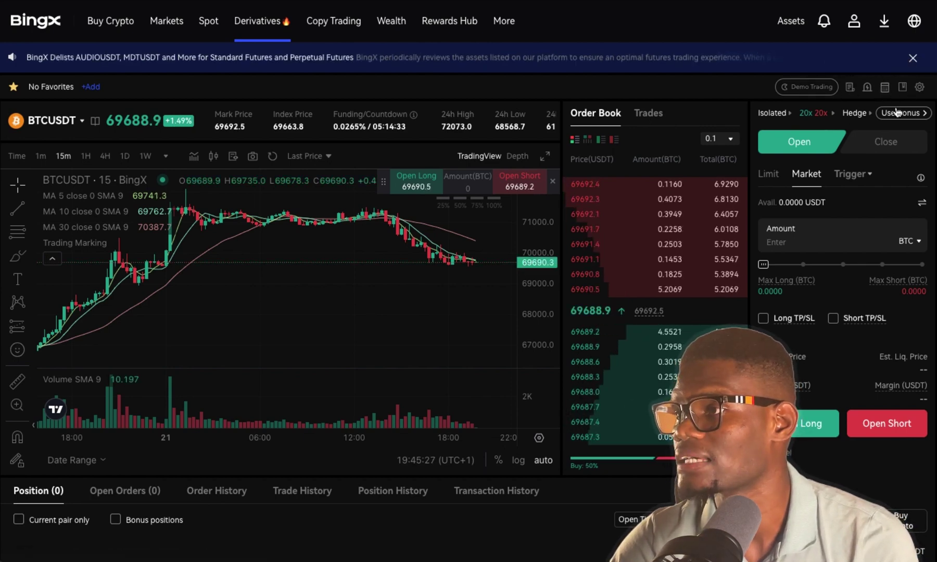
{"action": "mouse_move", "coordinate": [858, 183]}
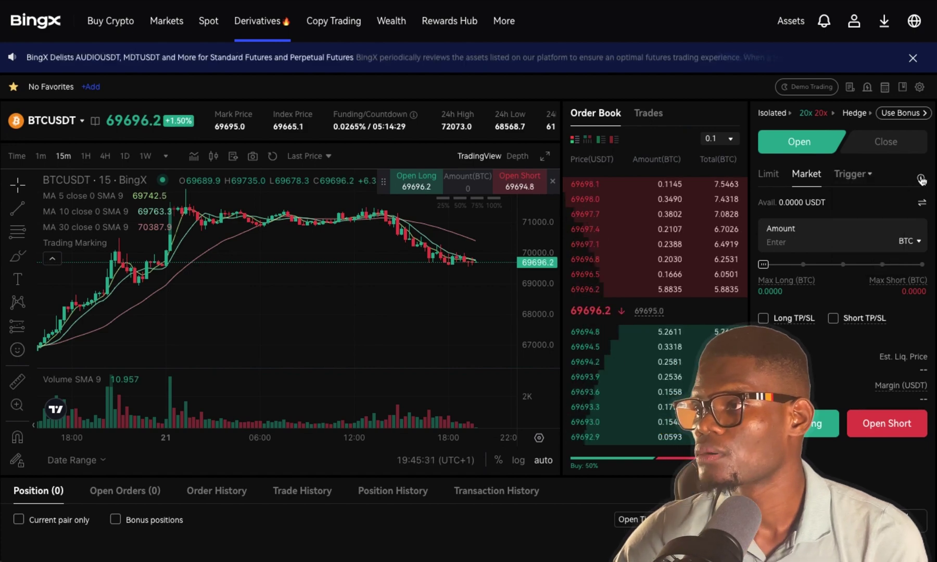
{"action": "mouse_move", "coordinate": [920, 180]}
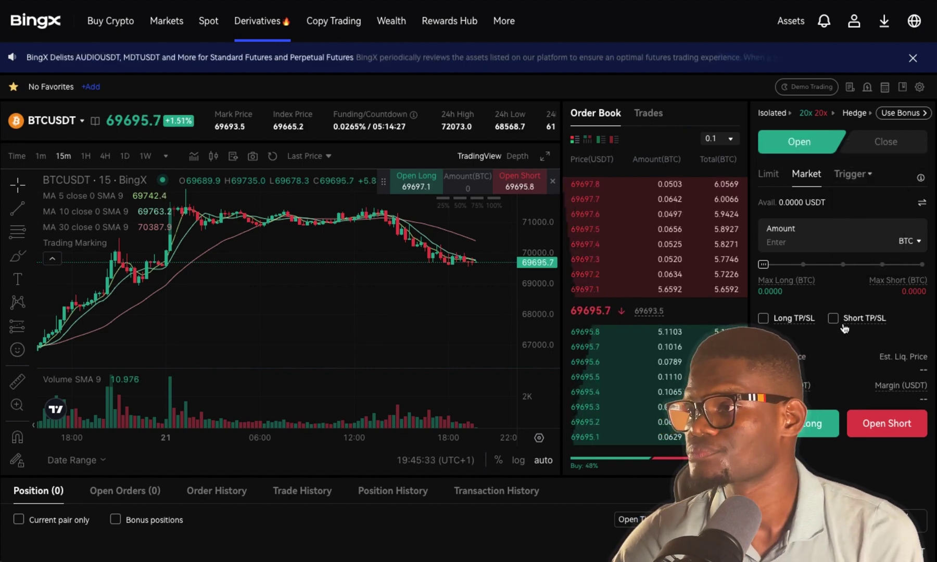
{"action": "scroll", "coordinate": [602, 330], "scroll_direction": "down", "scroll_amount": 3}
{"action": "scroll", "coordinate": [469, 317], "scroll_direction": "up", "scroll_amount": 3}
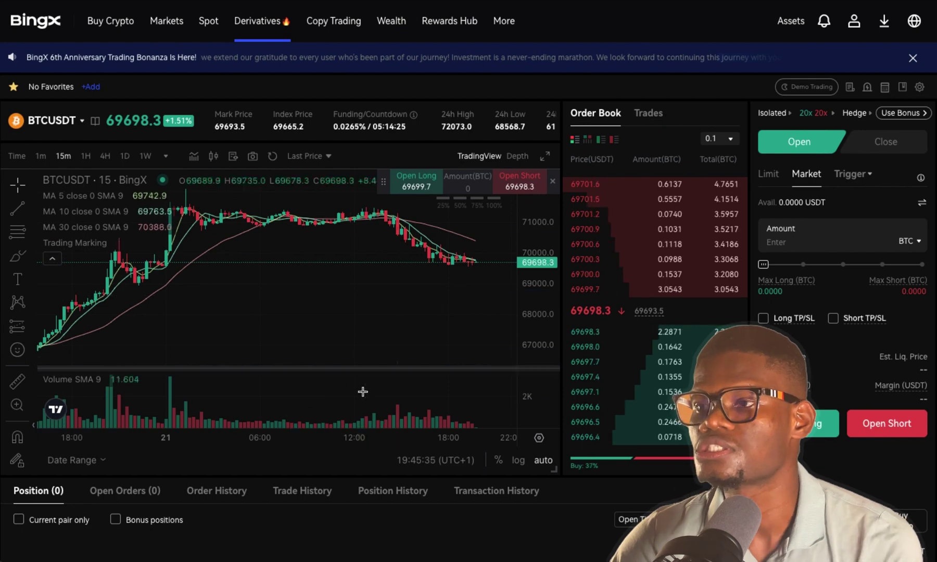
{"action": "left_click_drag", "start_coordinate": [347, 303], "coordinate": [343, 332]}
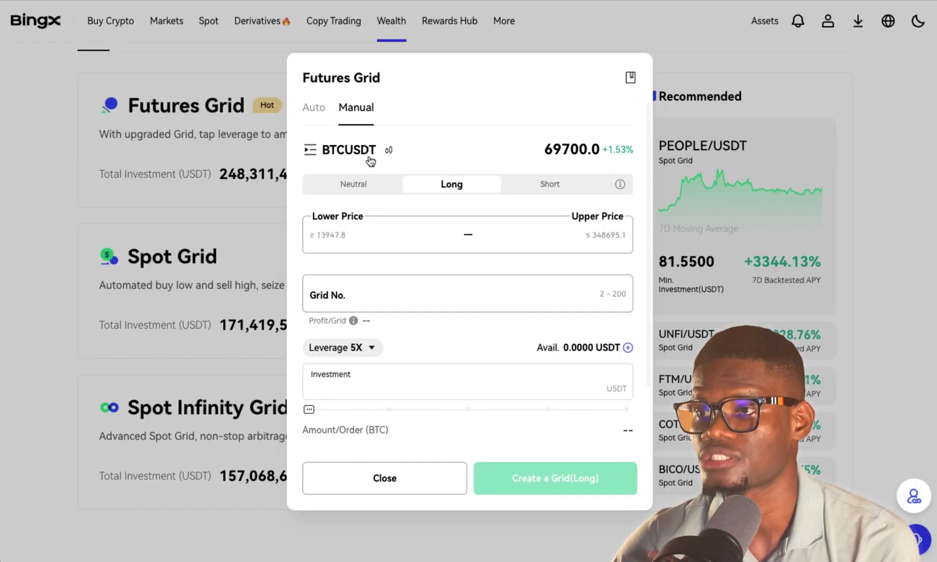
Change the Futures Grid's trading pair to 1000PEPEUSDT.
{"action": "left_click", "coordinate": [344, 150]}
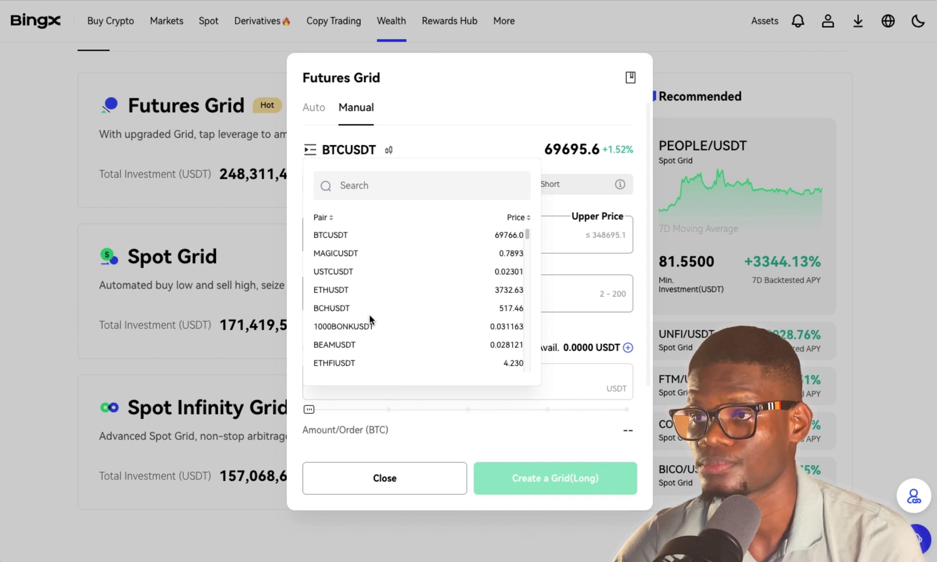
{"action": "scroll", "coordinate": [369, 319], "scroll_direction": "down", "scroll_amount": 10}
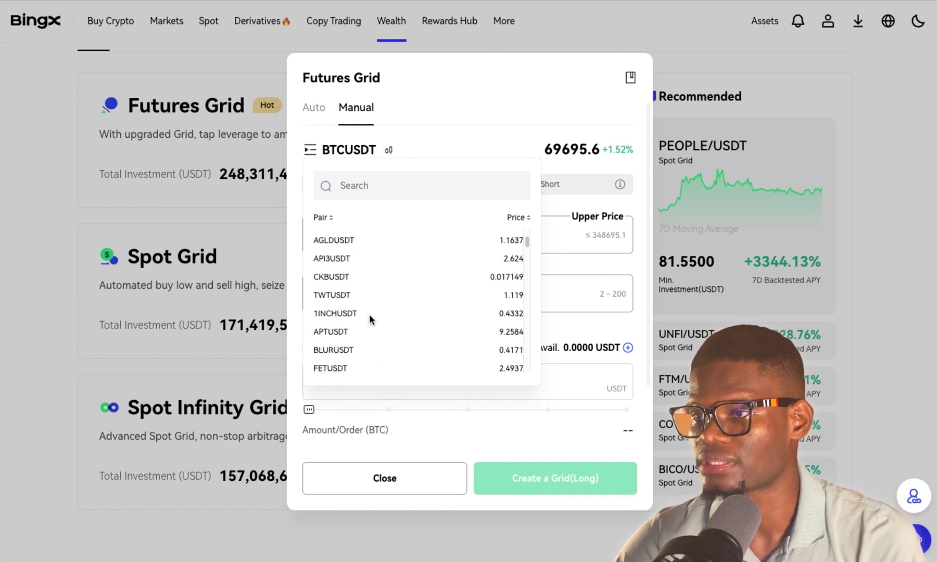
{"action": "scroll", "coordinate": [325, 262], "scroll_direction": "up", "scroll_amount": 3}
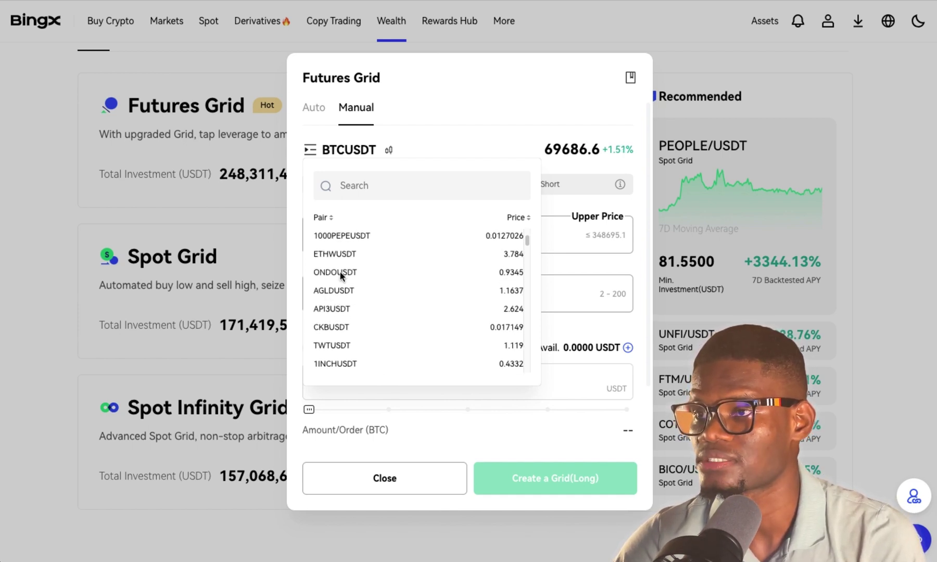
{"action": "left_click", "coordinate": [348, 248]}
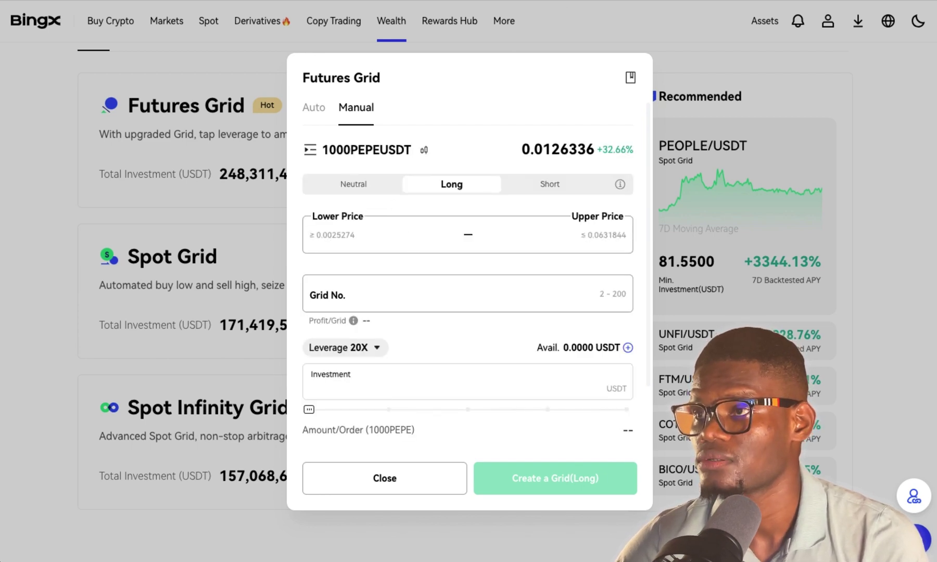
Set the Futures Grid's lower price to 0.0025274.
{"action": "left_click", "coordinate": [379, 242]}
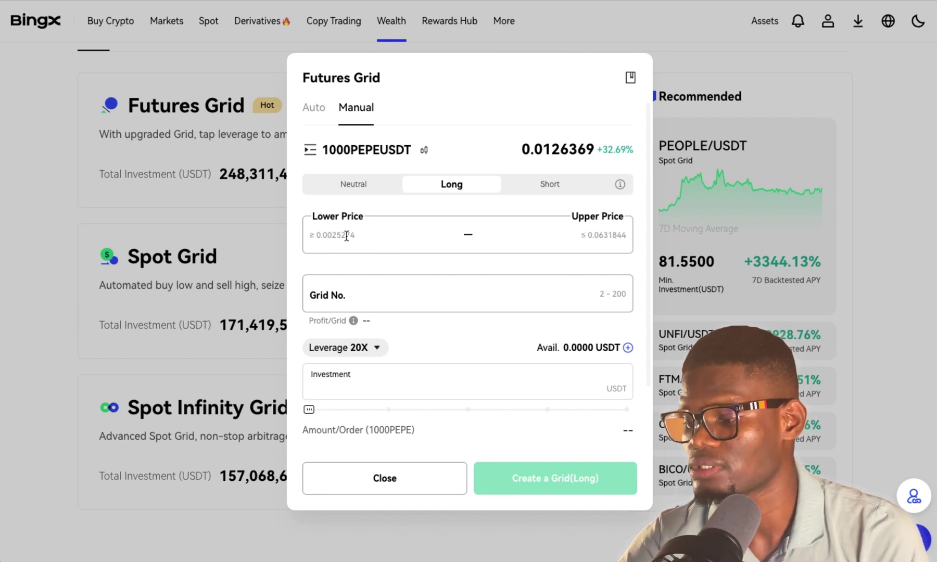
{"action": "type", "text": "0.0"}
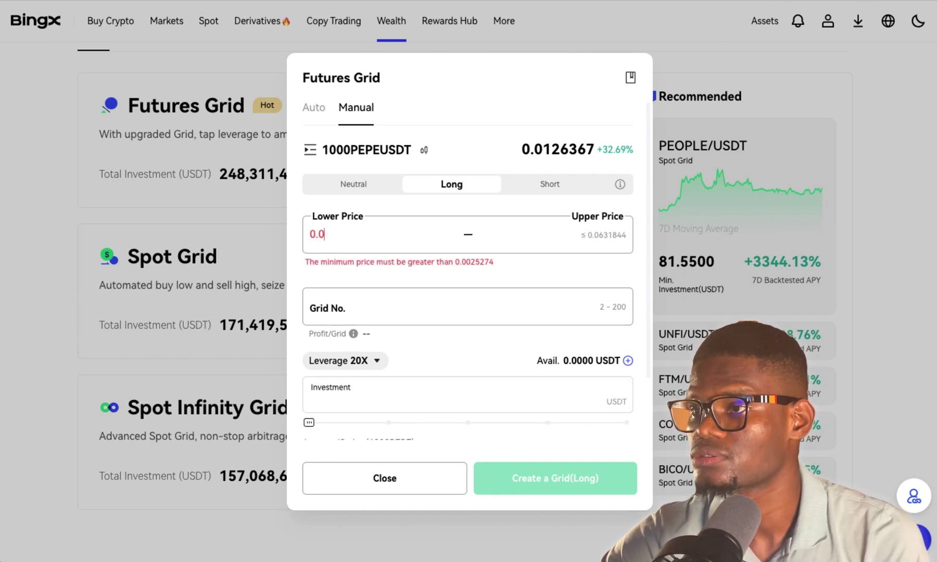
{"action": "type", "text": "02"}
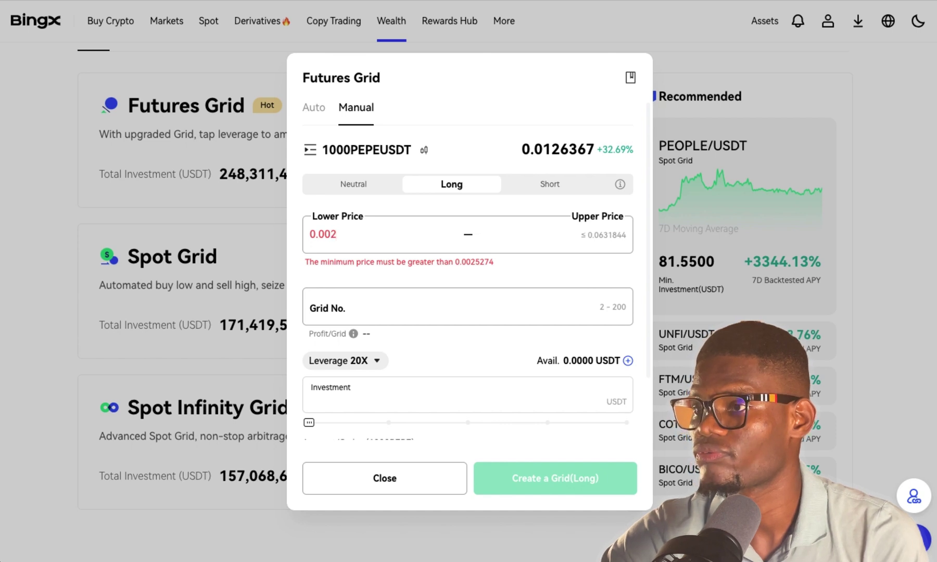
{"action": "type", "text": "5"}
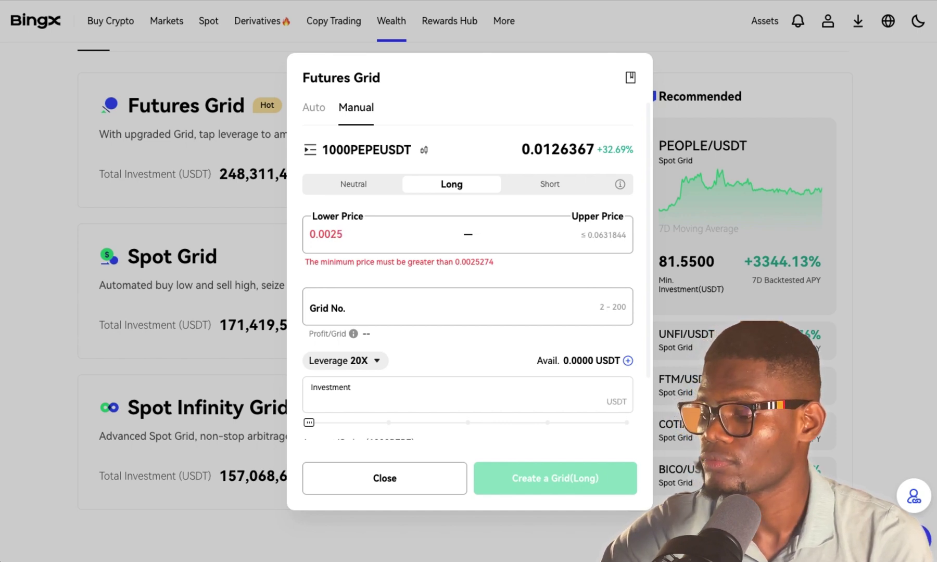
{"action": "type", "text": "274"}
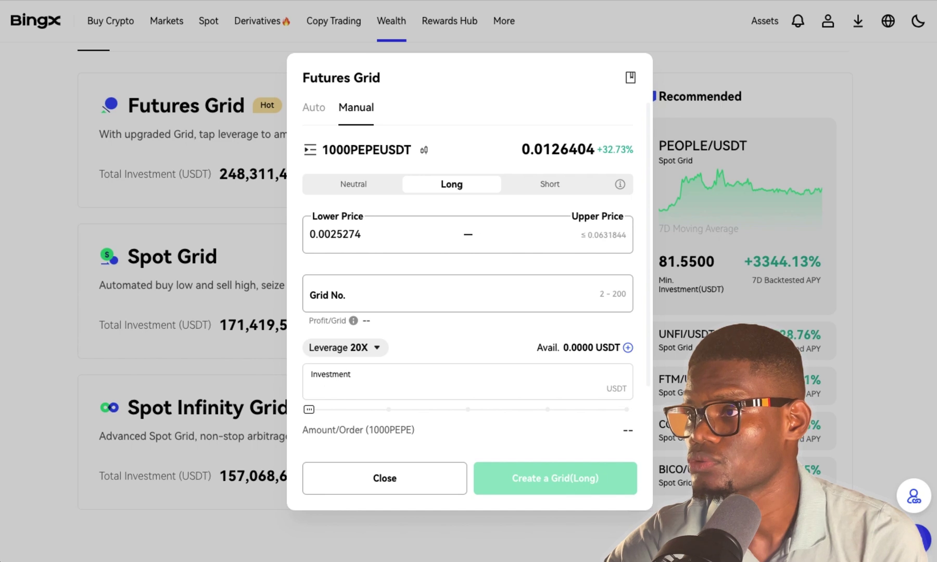
Set the Futures Grid's upper price to 0.0172.
{"action": "type", "text": "0.0"}
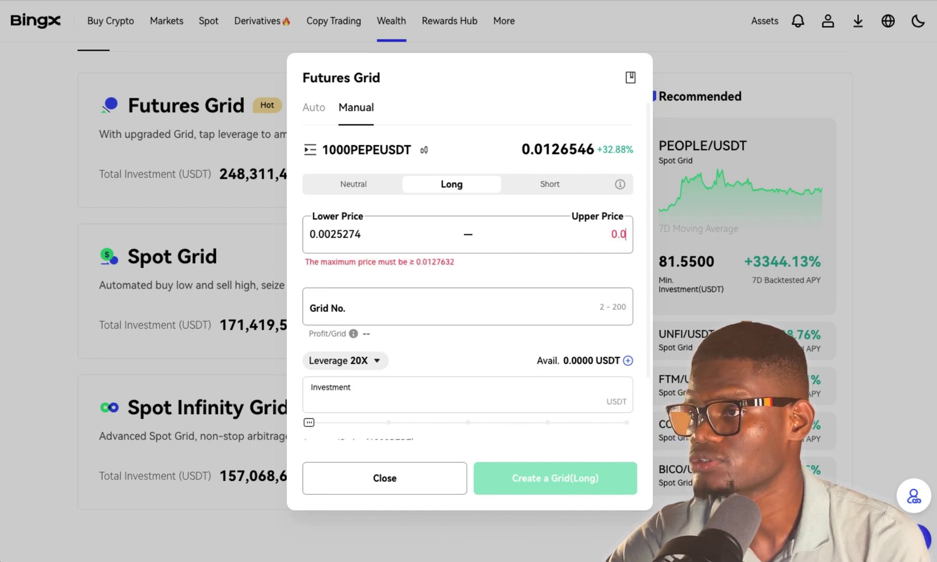
{"action": "type", "text": "17"}
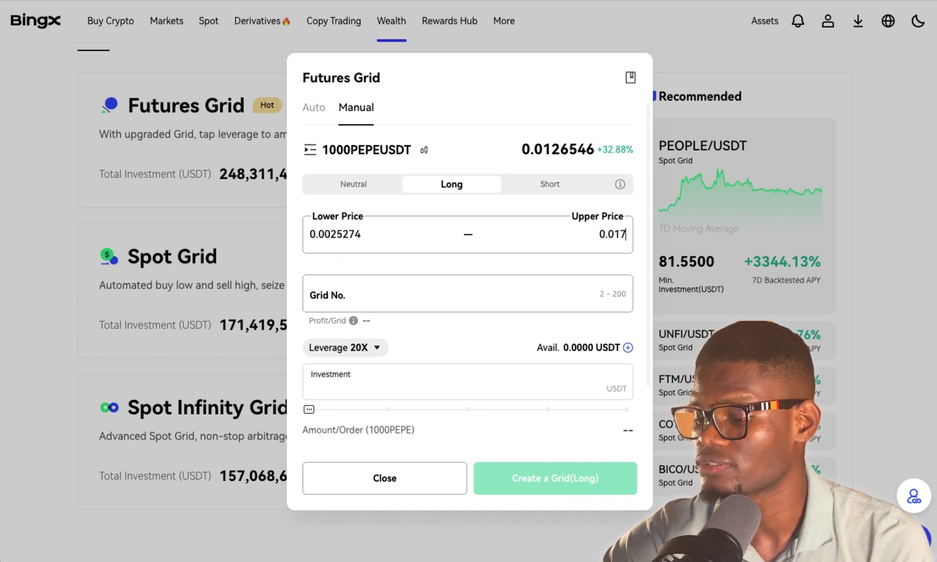
{"action": "type", "text": "2"}
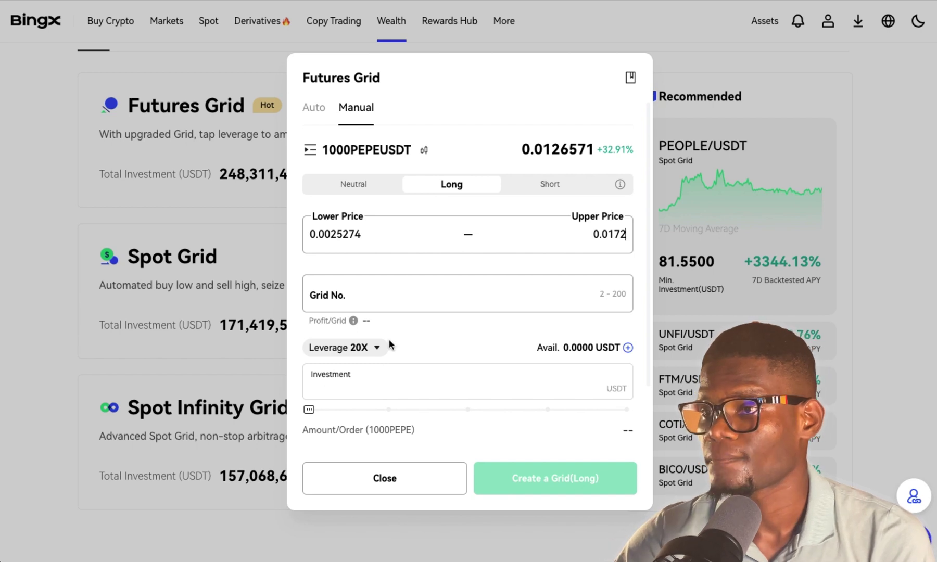
Set the Futures Grid's grid number to 40, leaving the investment amount empty.
{"action": "left_click", "coordinate": [528, 289]}
{"action": "type", "text": "4"}
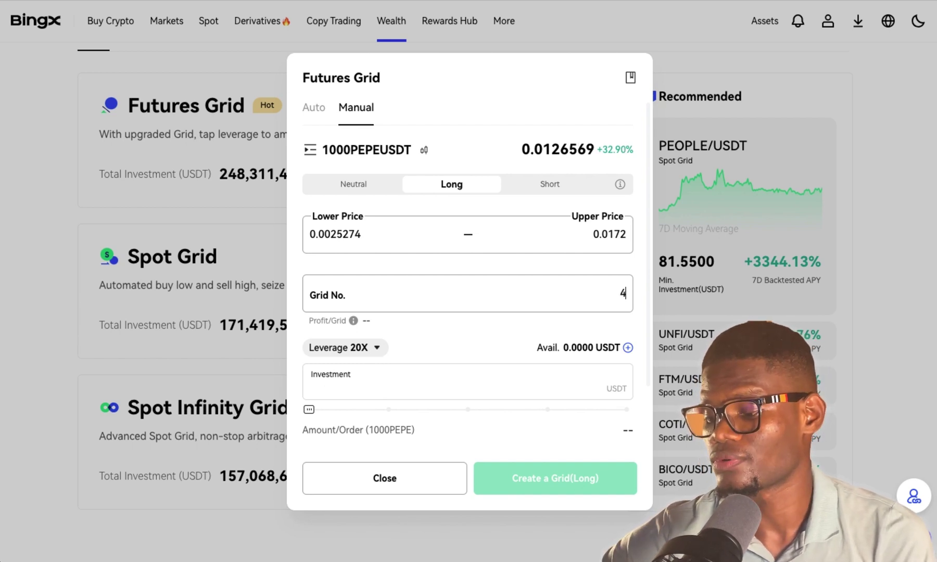
{"action": "type", "text": "0"}
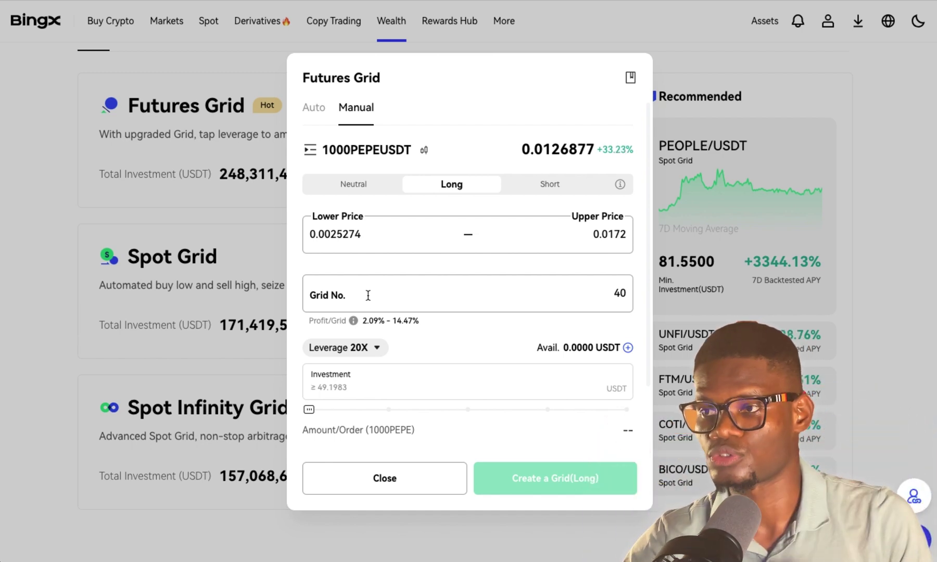
{"action": "left_click", "coordinate": [316, 388]}
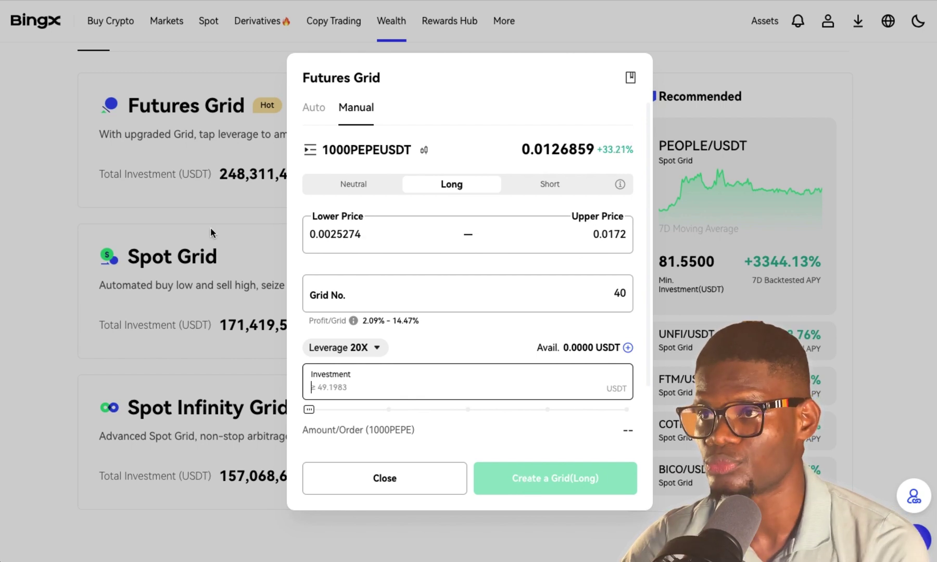
{"action": "left_click", "coordinate": [111, 210]}
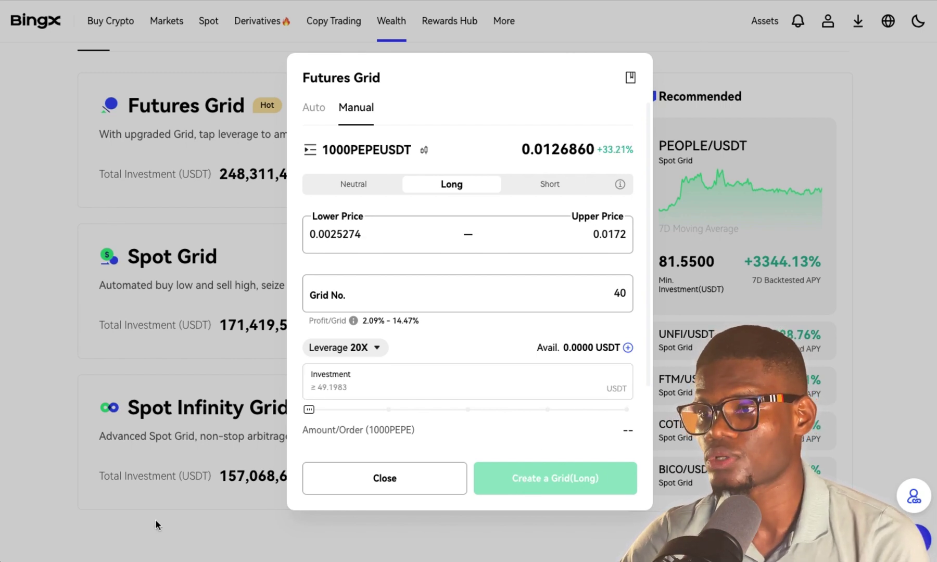
Close the Futures Grid setup without creating it and open a Spot Infinity Grid form with manual parameters.
{"action": "left_click", "coordinate": [408, 488]}
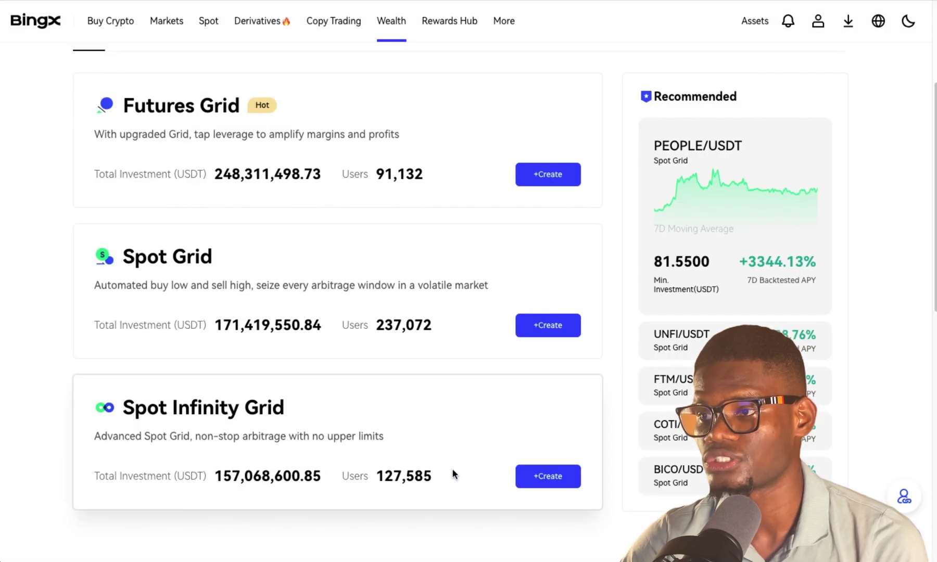
{"action": "left_click", "coordinate": [530, 476]}
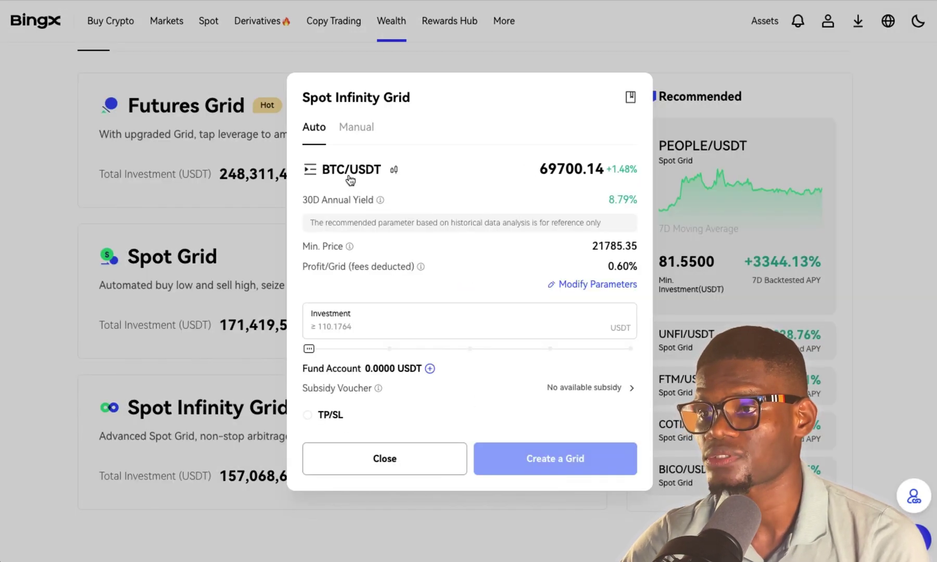
{"action": "left_click", "coordinate": [347, 134]}
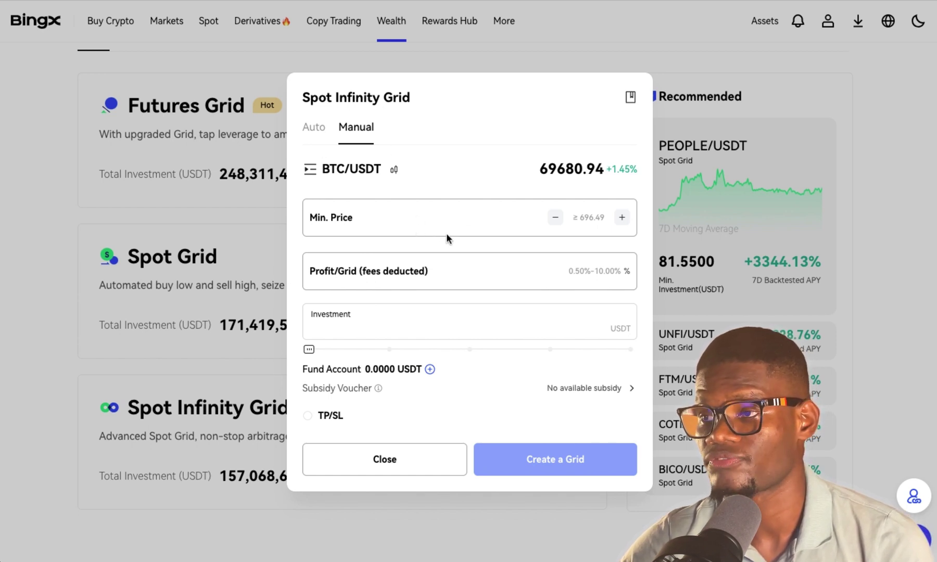
Change the Spot Infinity Grid's pair to NALS/USDT and set its minimum price to 0.0015.
{"action": "left_click", "coordinate": [350, 172]}
{"action": "left_click", "coordinate": [338, 332]}
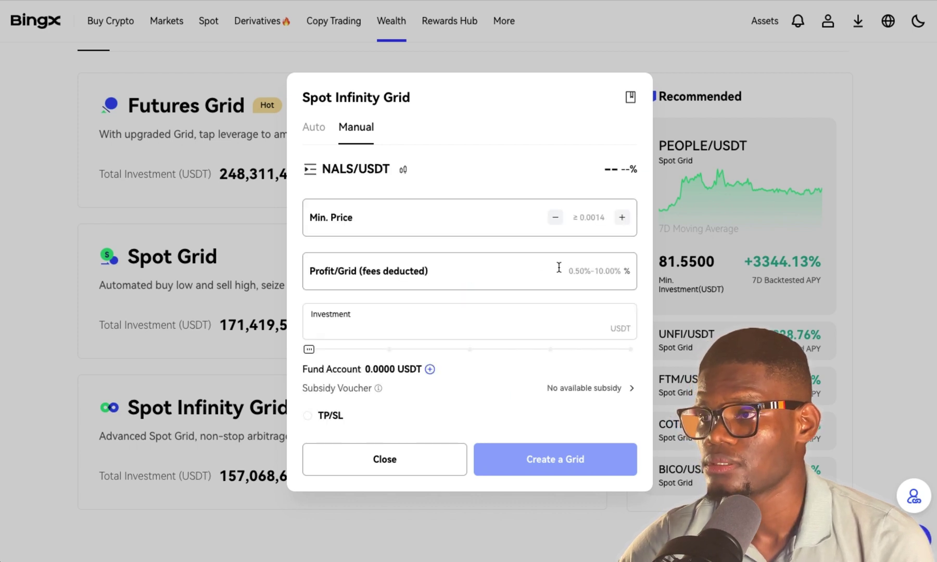
{"action": "left_click", "coordinate": [591, 215]}
{"action": "type", "text": "50"}
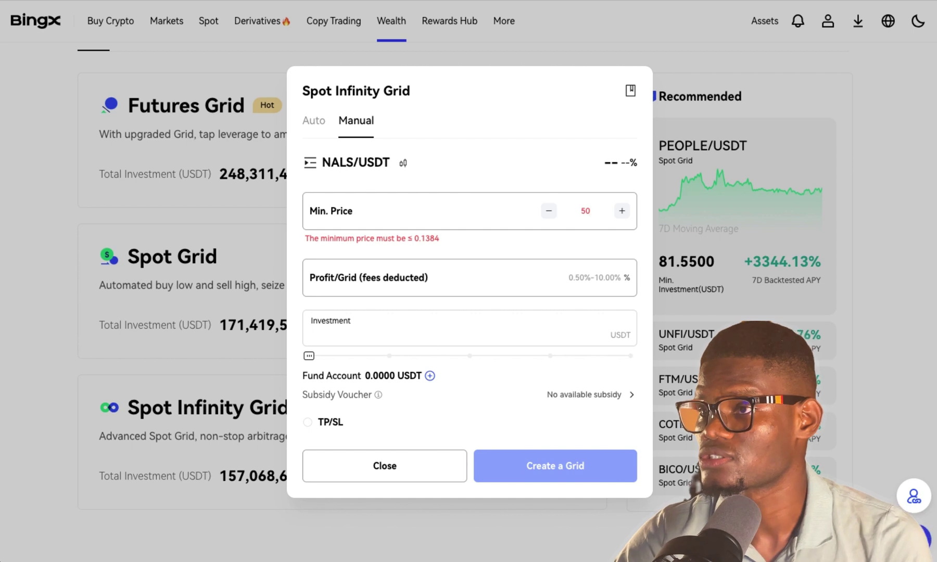
{"action": "key", "text": "BackSpace"}
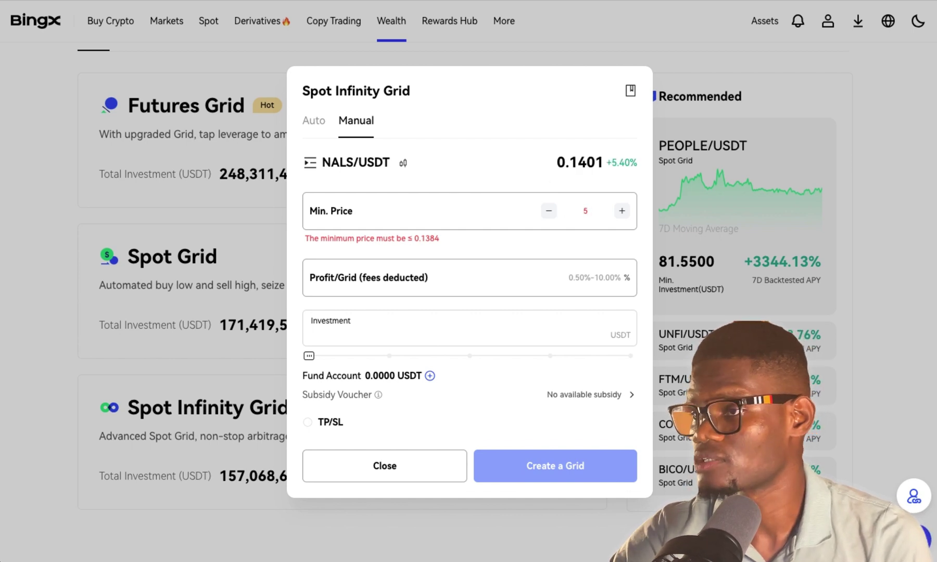
{"action": "key", "text": "BackSpace"}
{"action": "type", "text": "0"}
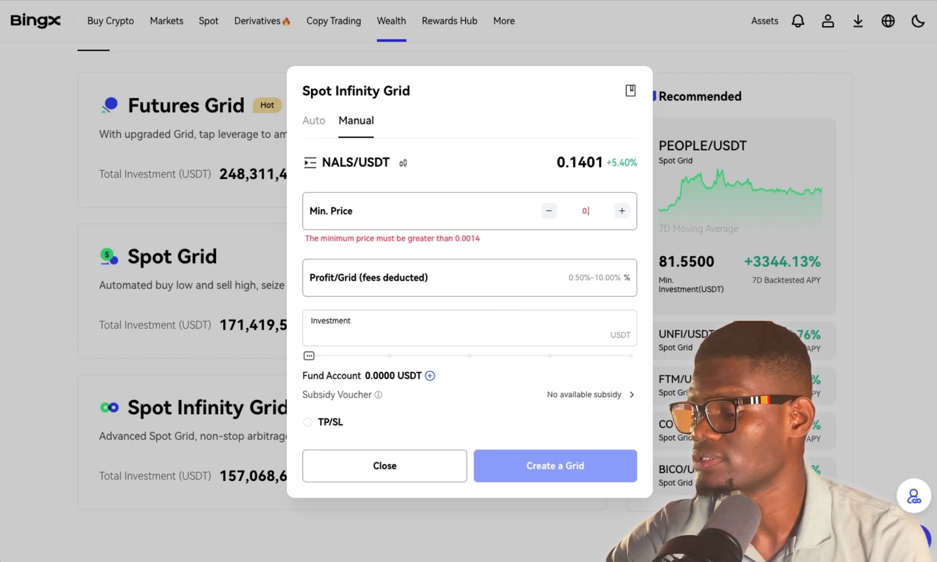
{"action": "type", "text": ".0015"}
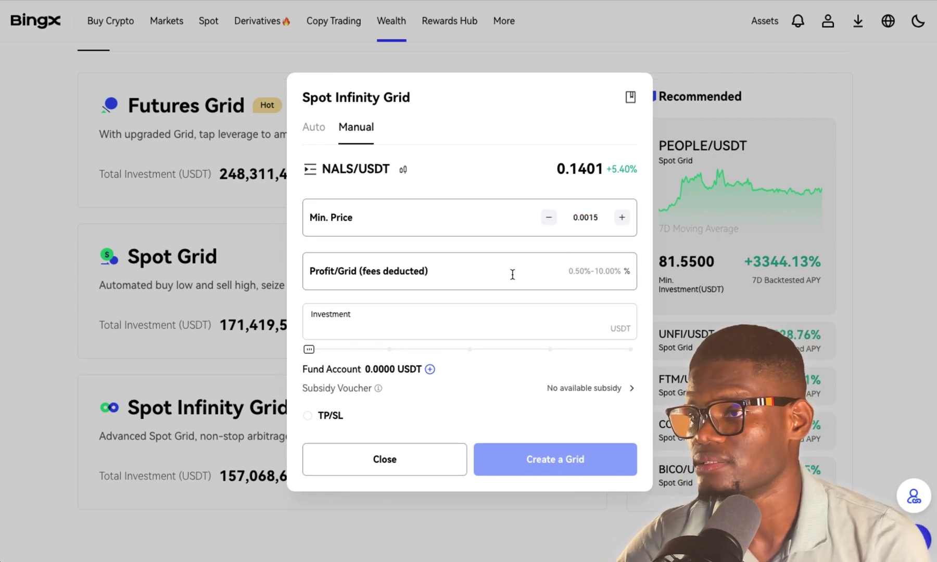
Set the Spot Infinity Grid's profit per grid to 0.50% and leave the investment amount empty.
{"action": "left_click", "coordinate": [620, 271]}
{"action": "type", "text": "0"}
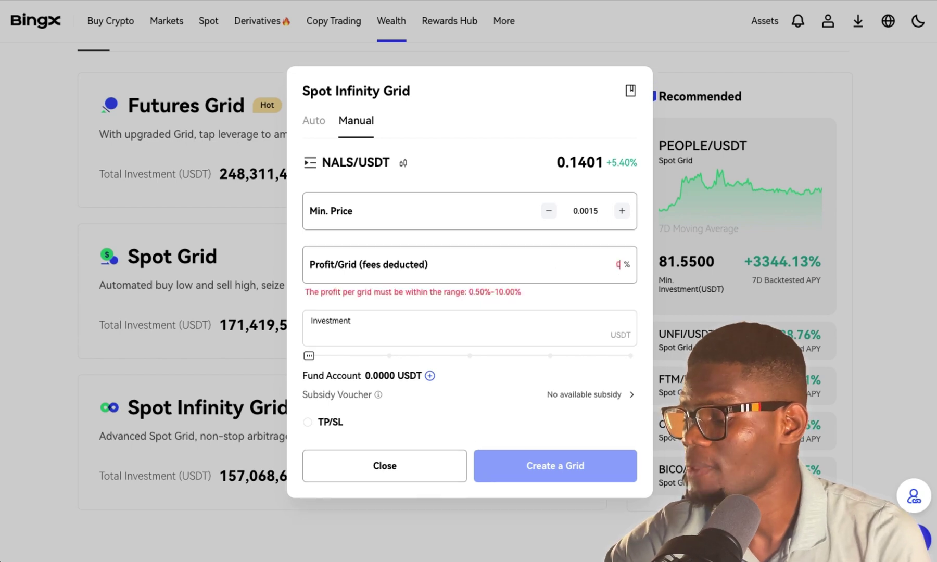
{"action": "type", "text": ".50"}
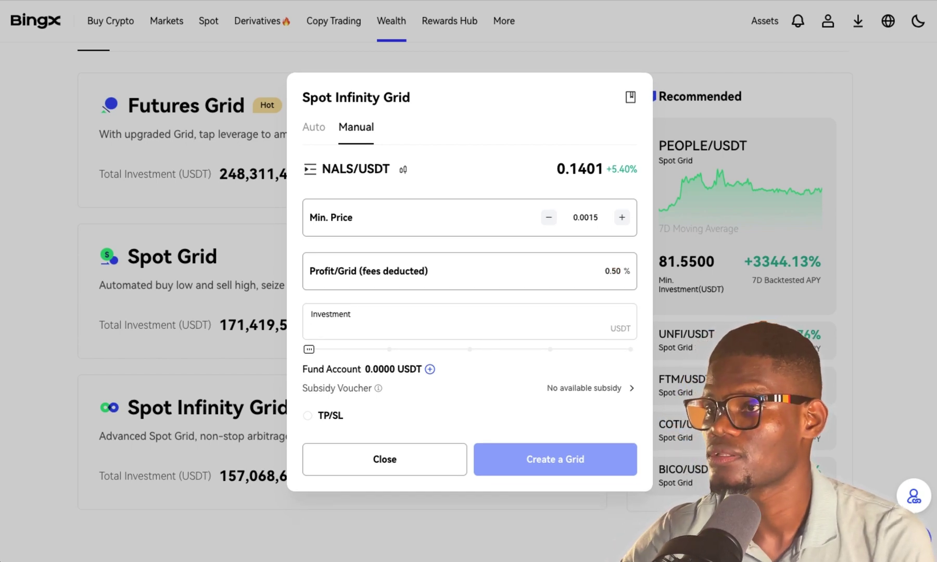
{"action": "left_click", "coordinate": [512, 322]}
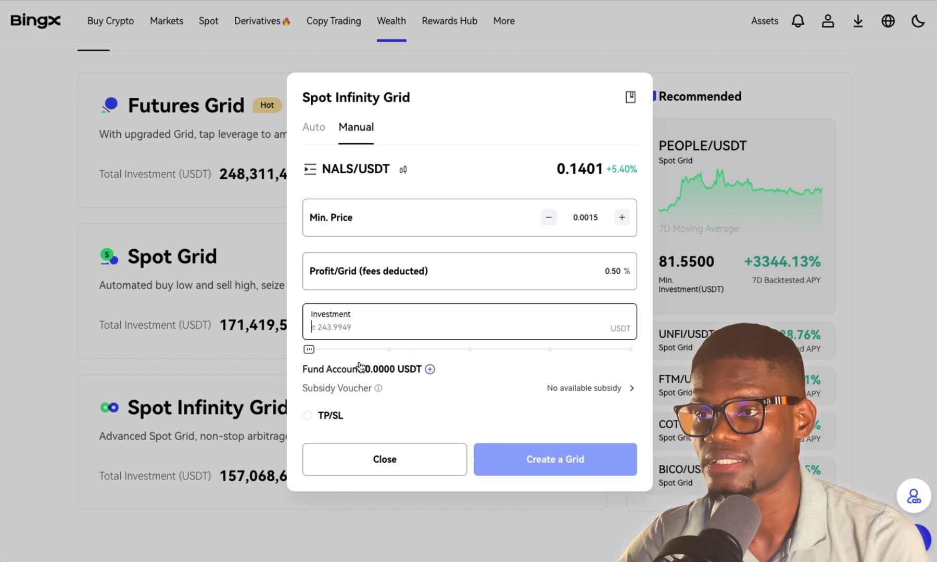
Enable TP/SL for the Spot Infinity Grid with a 10% take-profit and a 40% stop-loss trigger ratio.
{"action": "left_click", "coordinate": [310, 416]}
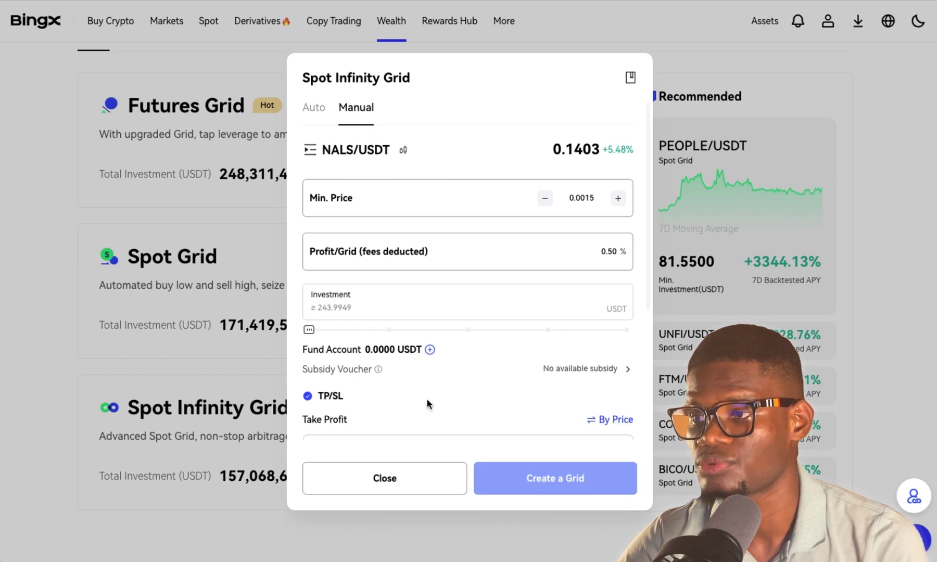
{"action": "scroll", "coordinate": [325, 372], "scroll_direction": "down", "scroll_amount": 4}
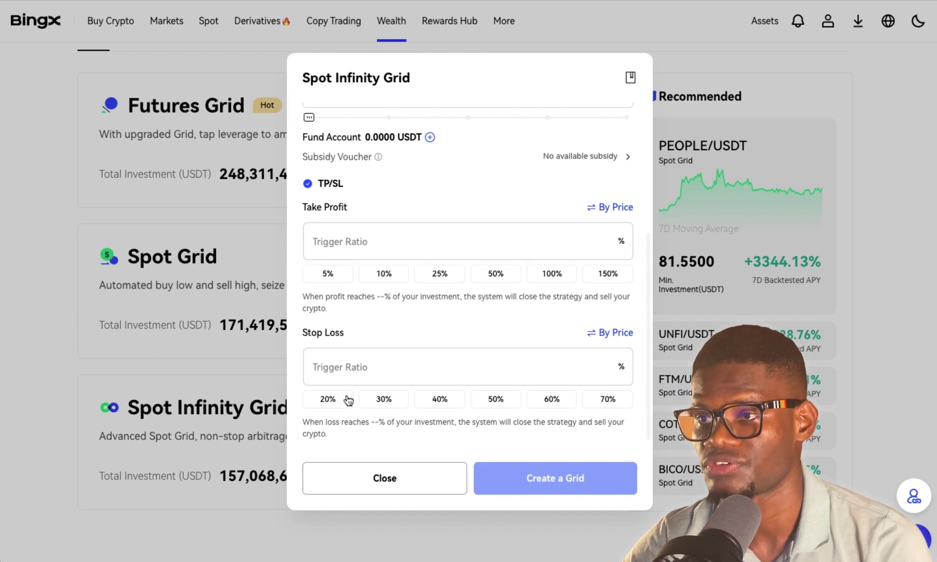
{"action": "left_click", "coordinate": [390, 276]}
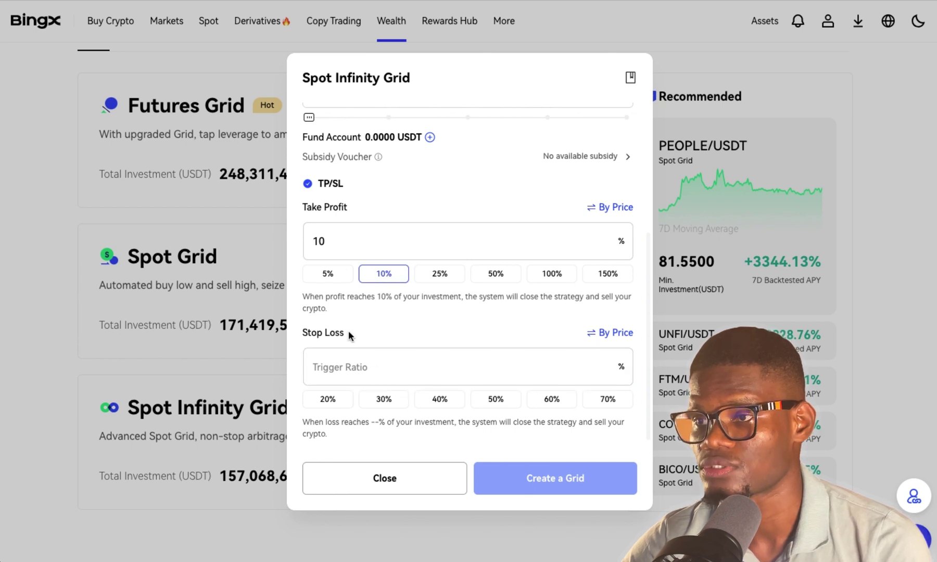
{"action": "left_click", "coordinate": [443, 400]}
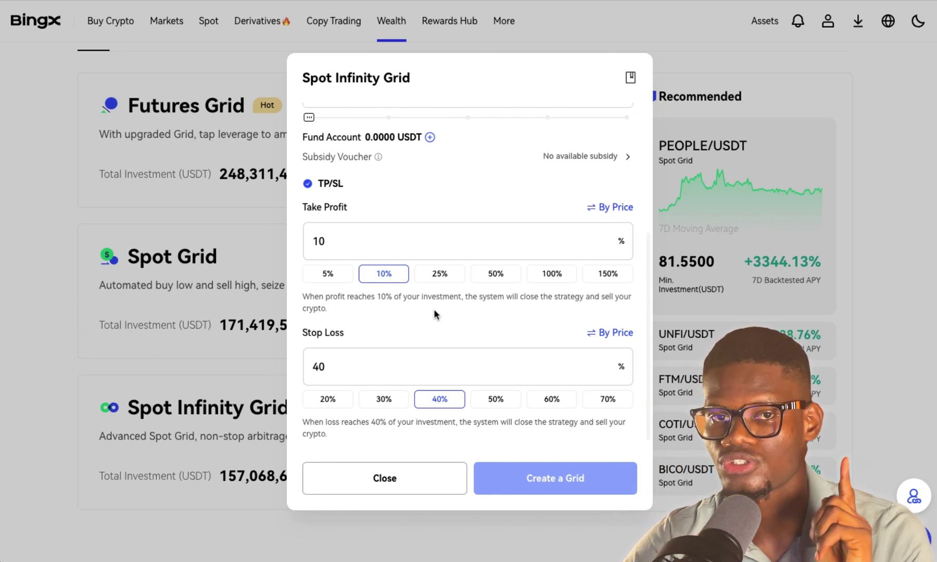
Close the Spot Infinity Grid setup without creating it and return to the start of the Grid Trading page.
{"action": "scroll", "coordinate": [451, 324], "scroll_direction": "up", "scroll_amount": 5}
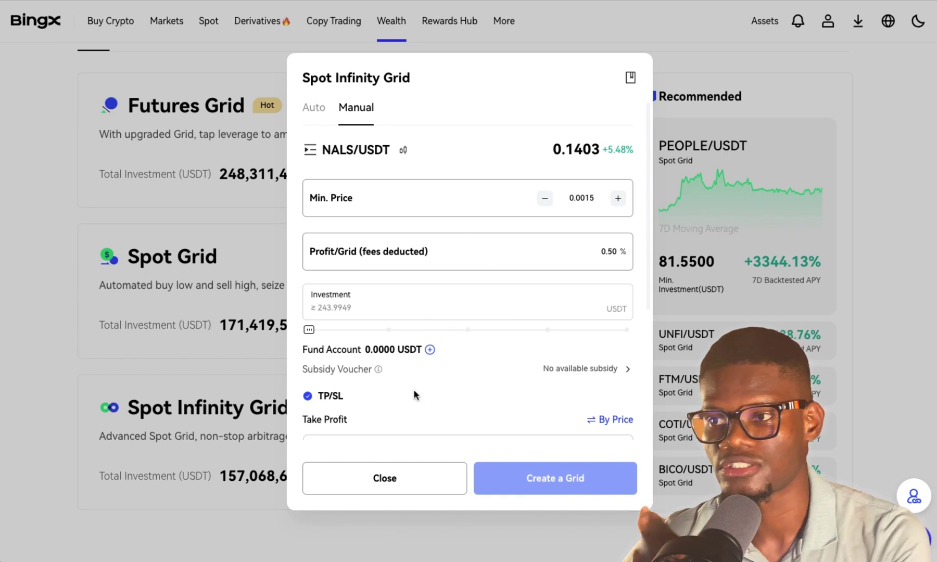
{"action": "left_click", "coordinate": [395, 481]}
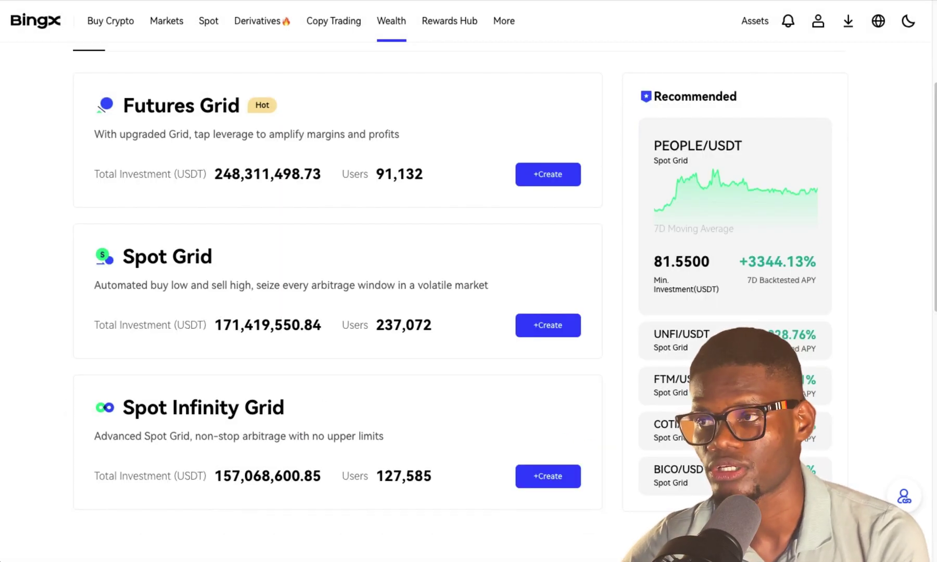
{"action": "scroll", "coordinate": [611, 229], "scroll_direction": "up", "scroll_amount": 4}
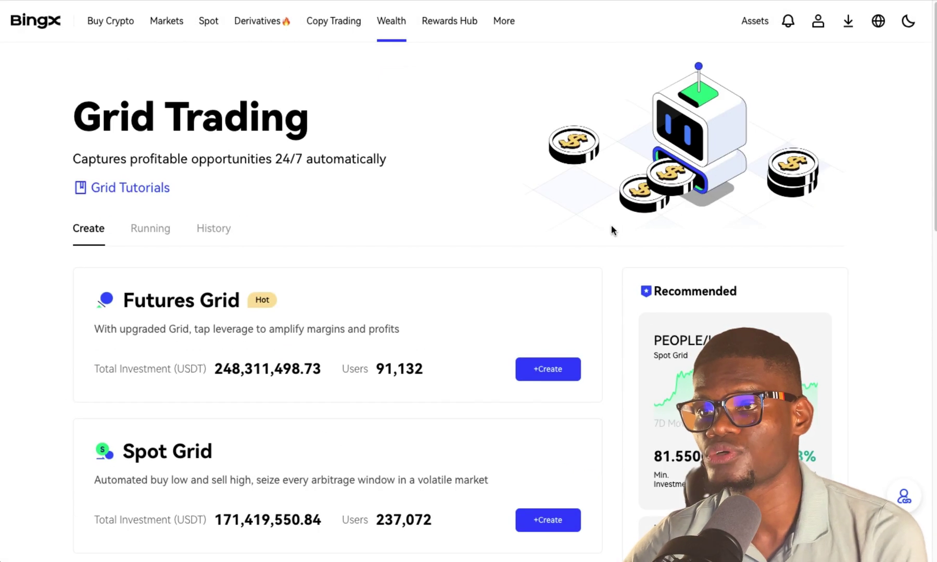